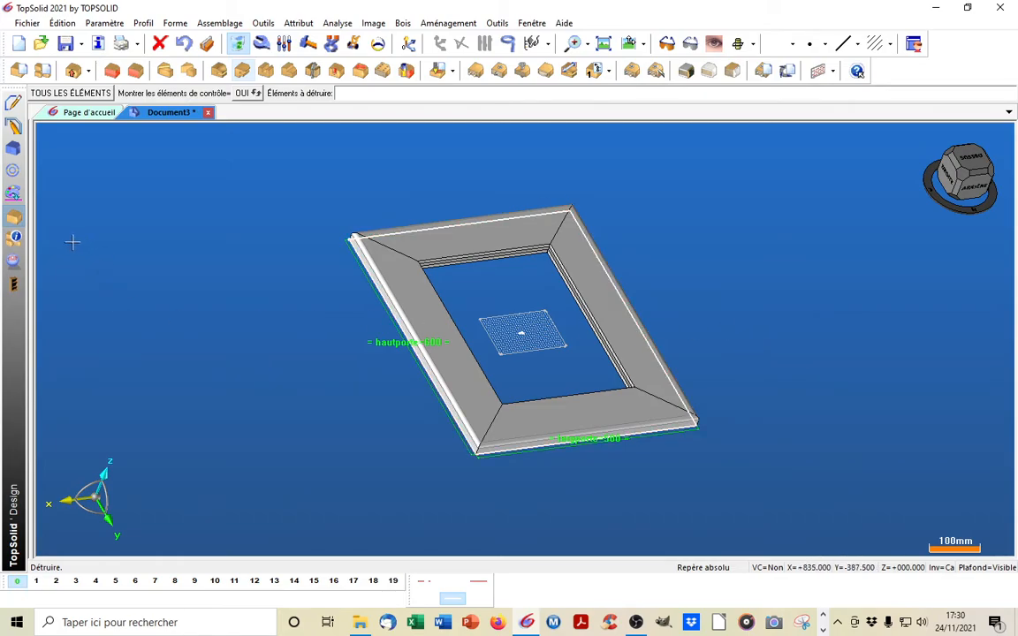
Start a constrained block 19 mm thick and bound it between the opposite groove faces of the frame's two short members, with 0 mm clearance
left_click(16, 221)
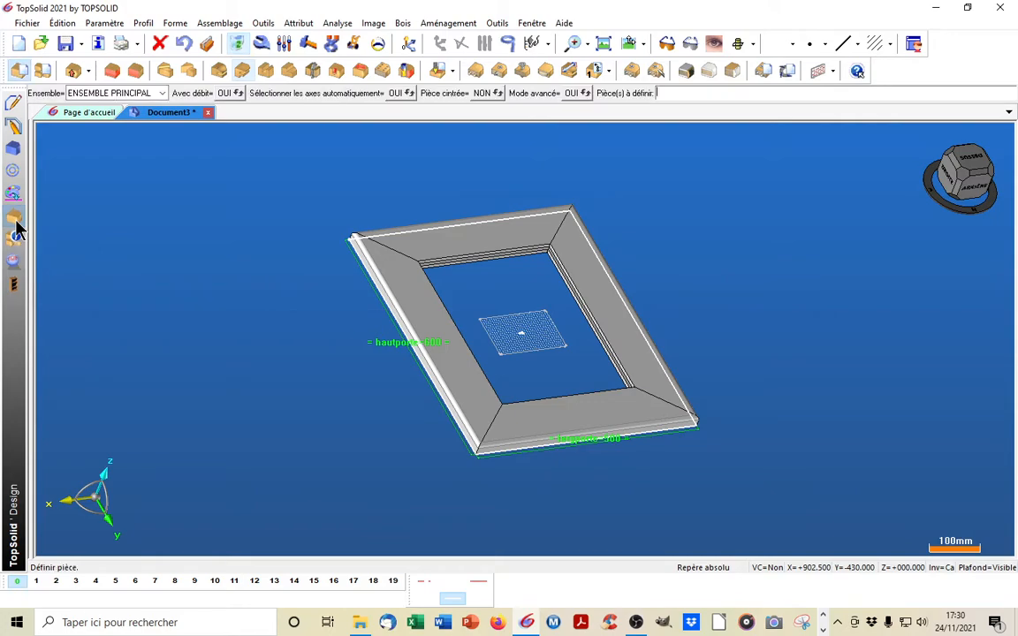
left_click(113, 73)
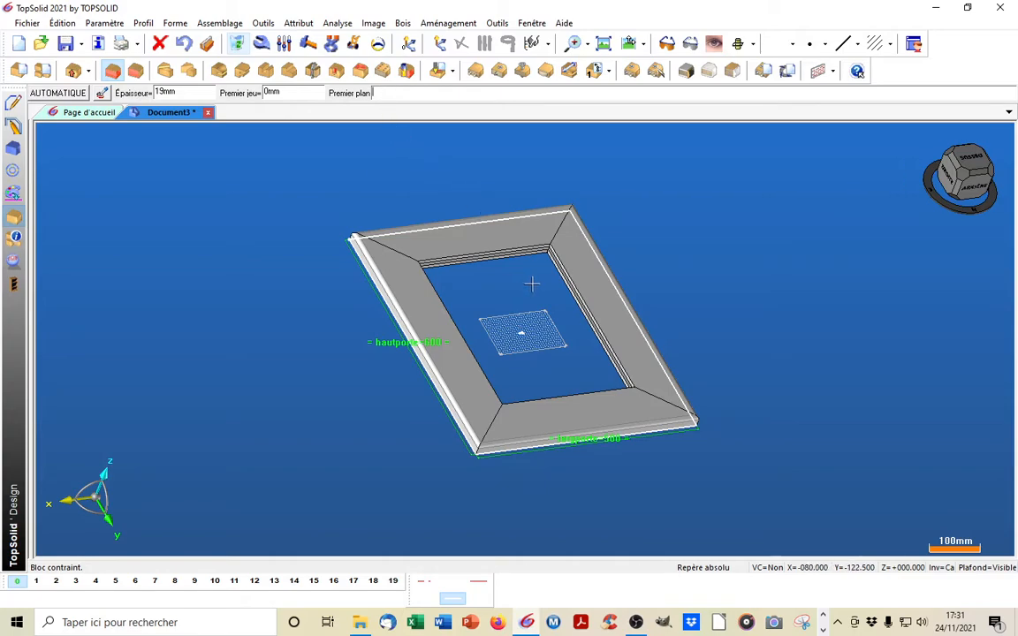
middle_click_drag(539, 298, 484, 339)
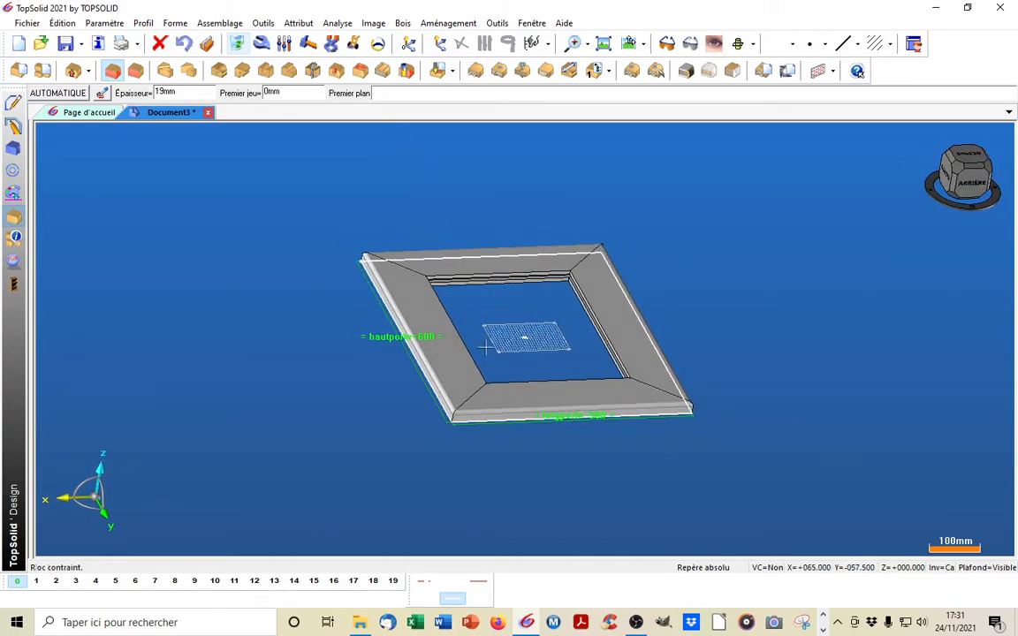
middle_click_drag(536, 437, 522, 297)
scroll(524, 298, "up", 3)
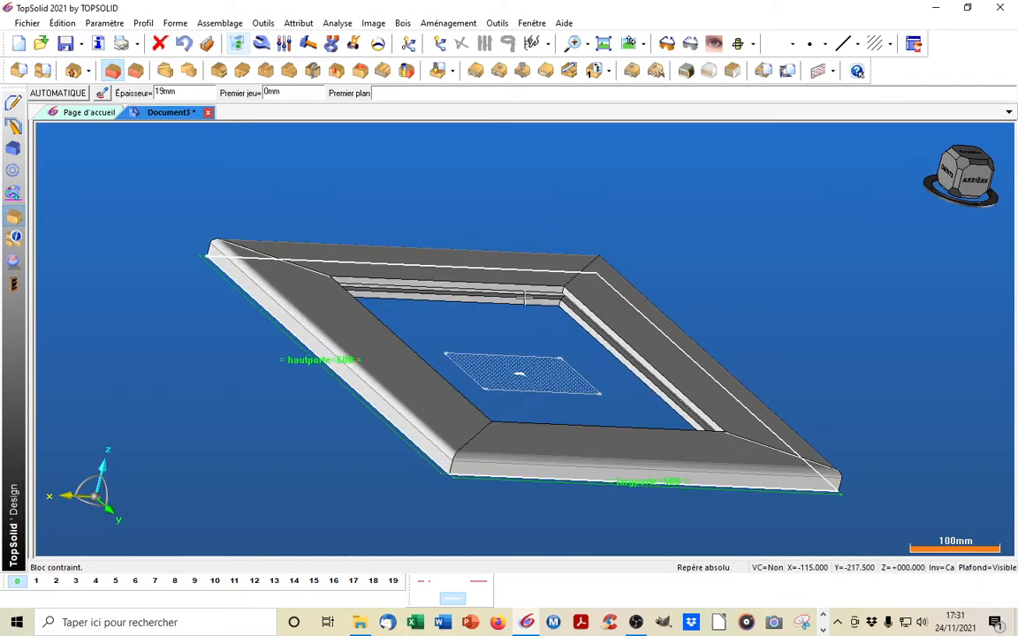
scroll(524, 299, "up", 5)
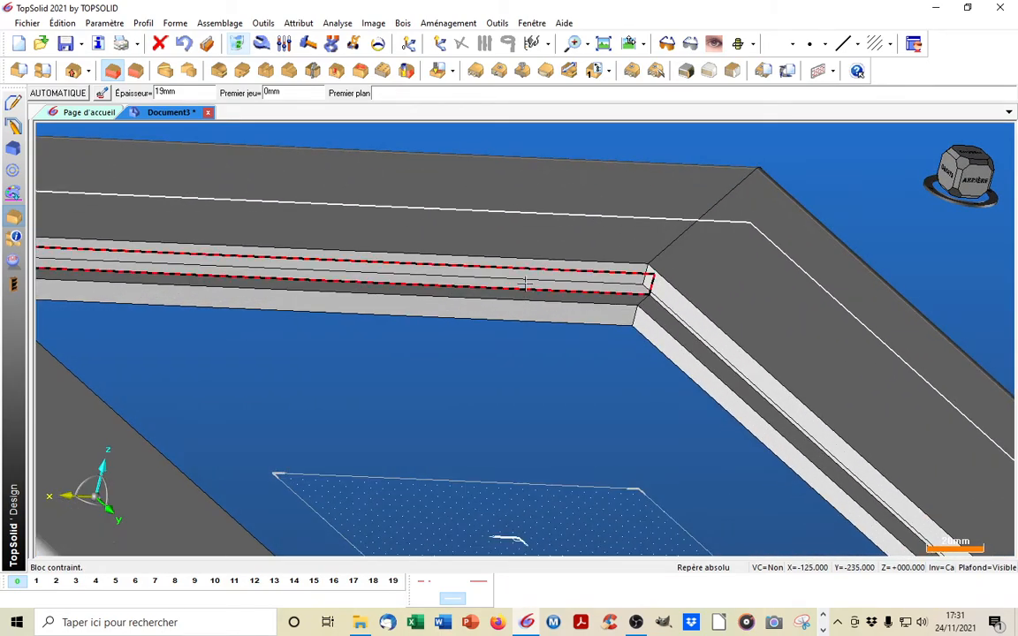
left_click(525, 283)
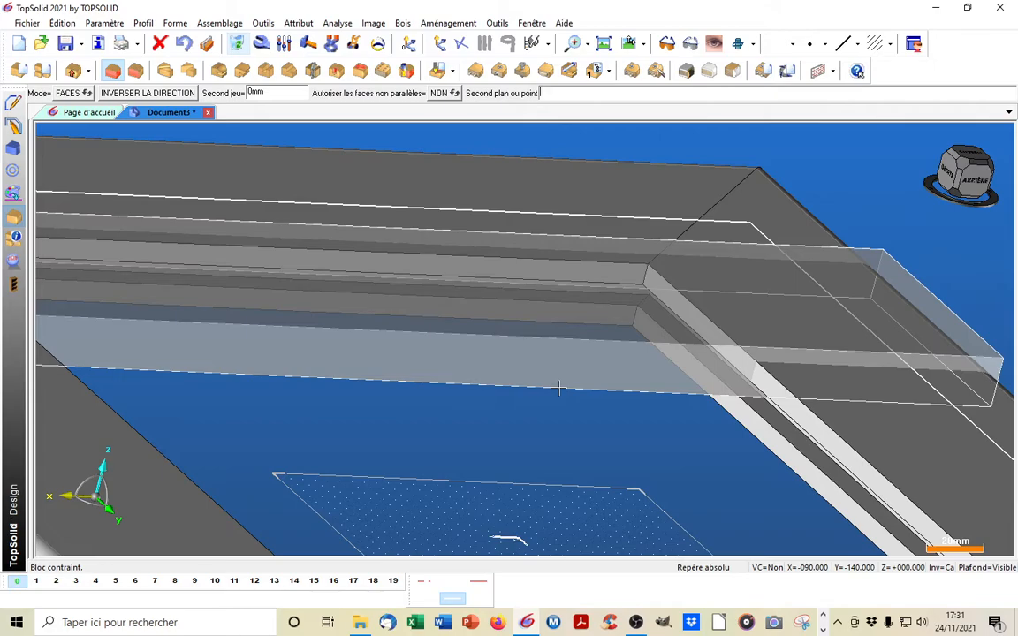
scroll(559, 387, "down", 2)
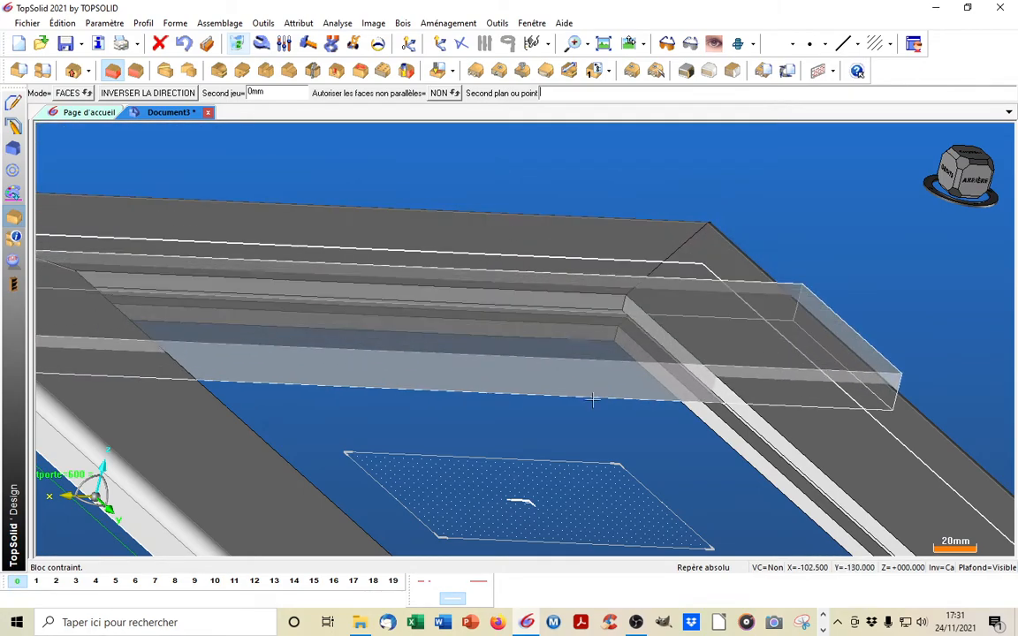
middle_click_drag(591, 433, 873, 468)
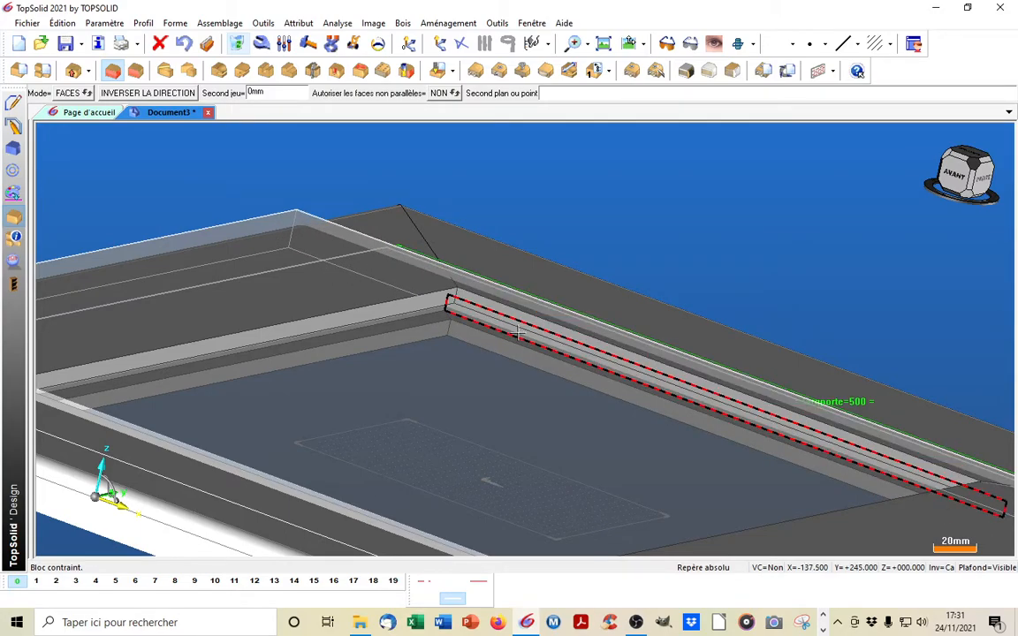
left_click(520, 333)
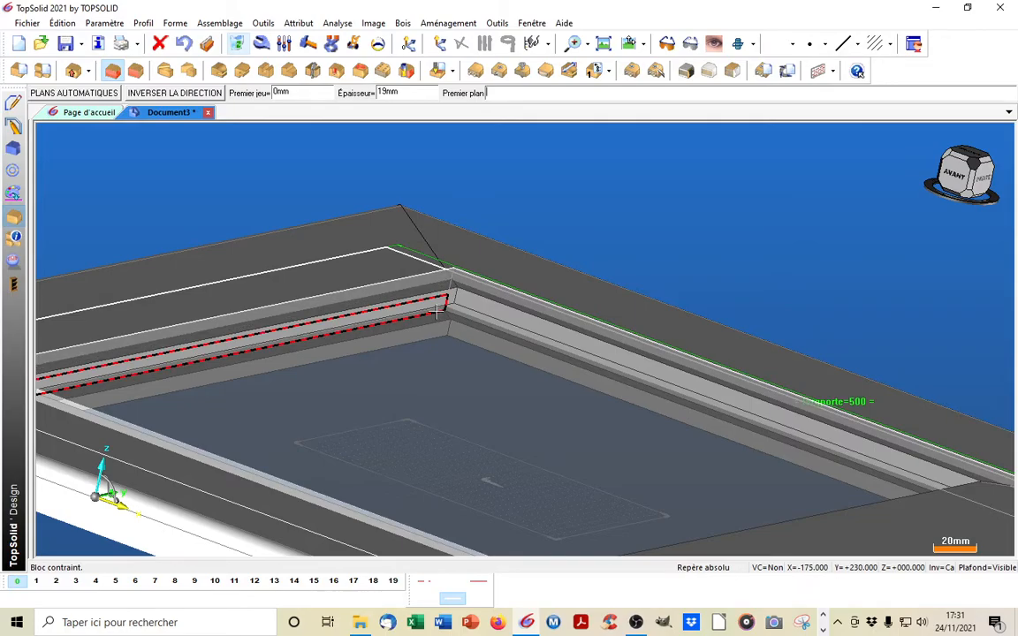
Bound the block in the other direction between the groove faces of the frame's two long members, with 0 mm clearance
left_click(438, 311)
middle_click_drag(530, 422, 924, 449)
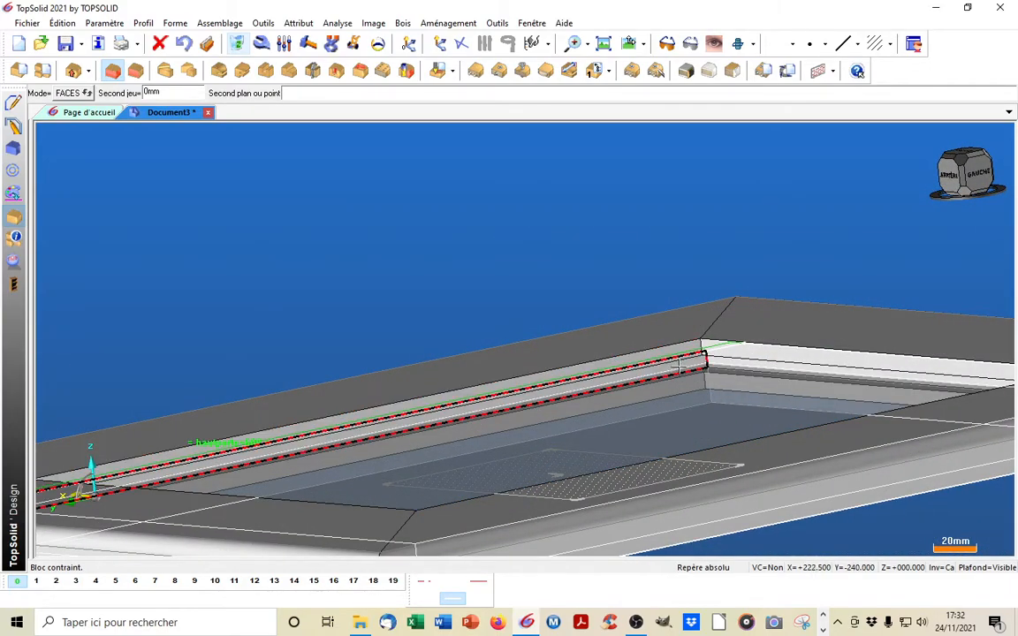
left_click(679, 365)
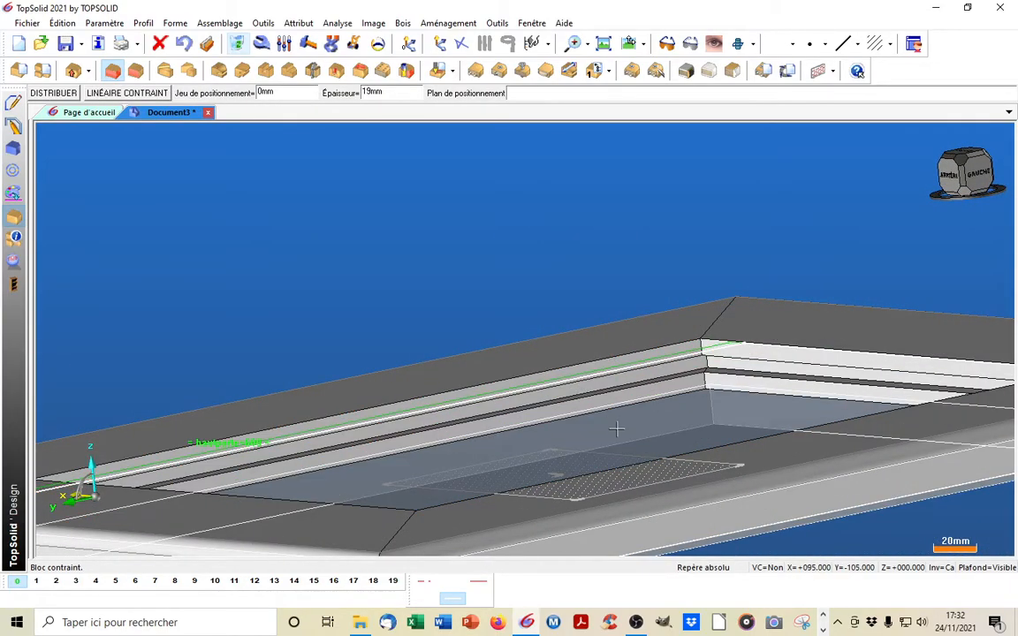
Position the block on the groove's side face with 0 mm clearance and create it without a panel model or assembly rule
scroll(485, 294, "down", 3)
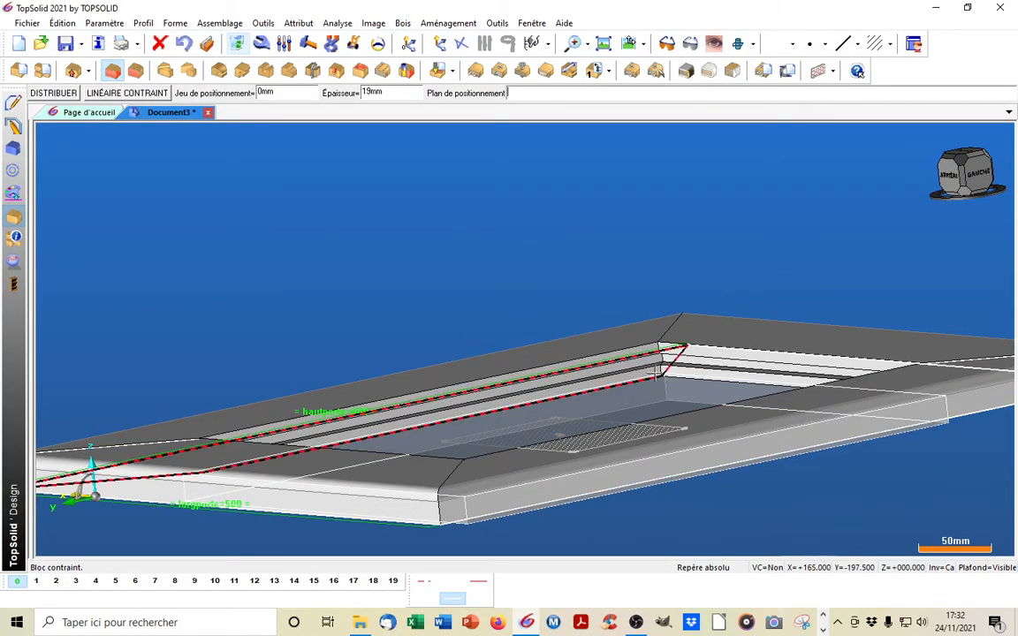
middle_click_drag(656, 376, 717, 405)
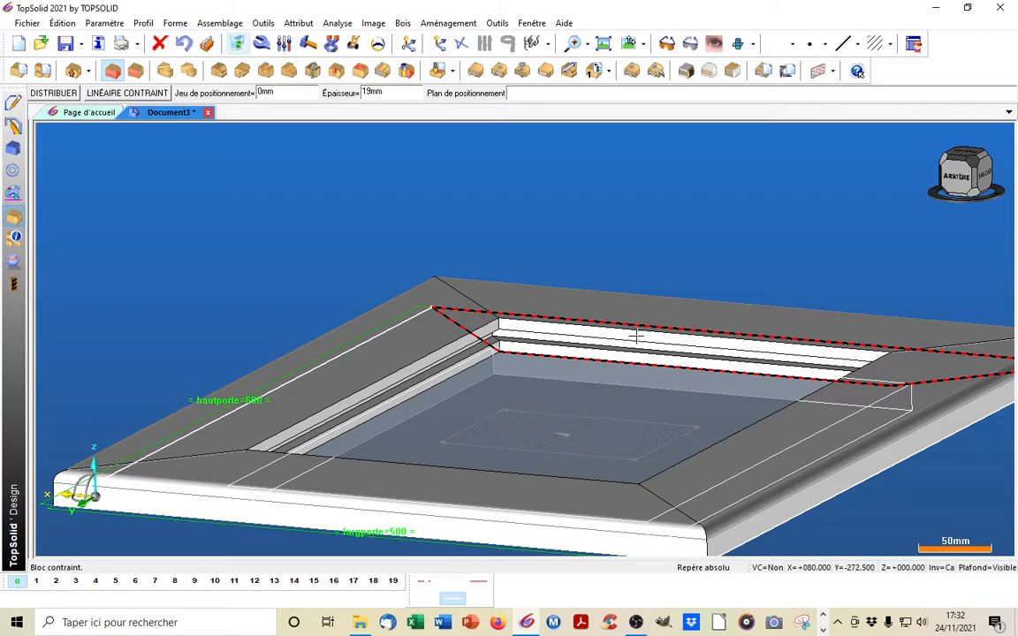
scroll(597, 341, "up", 5)
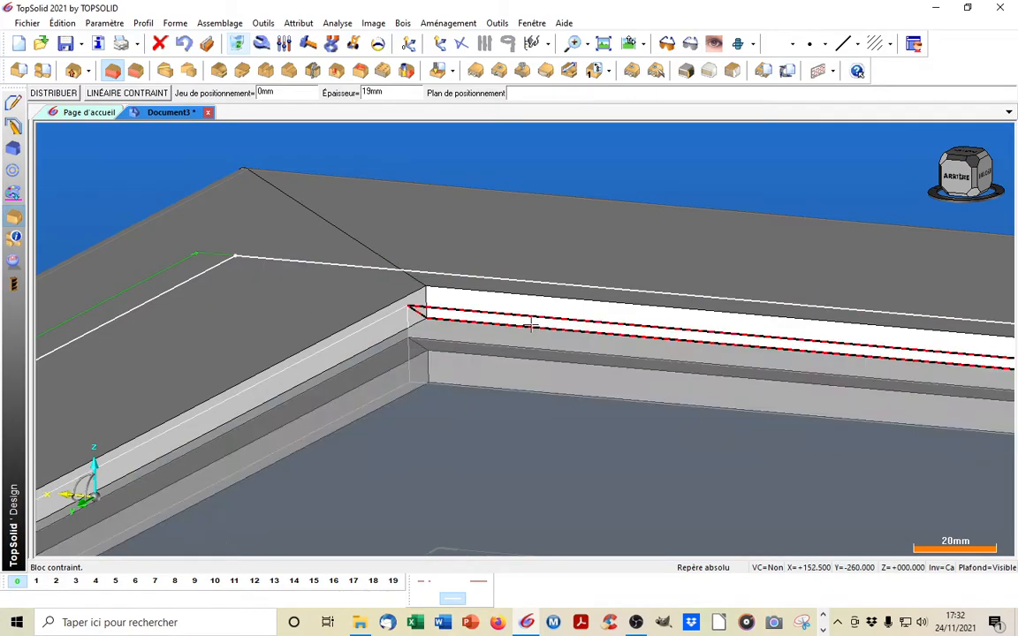
left_click(531, 326)
scroll(527, 239, "down", 5)
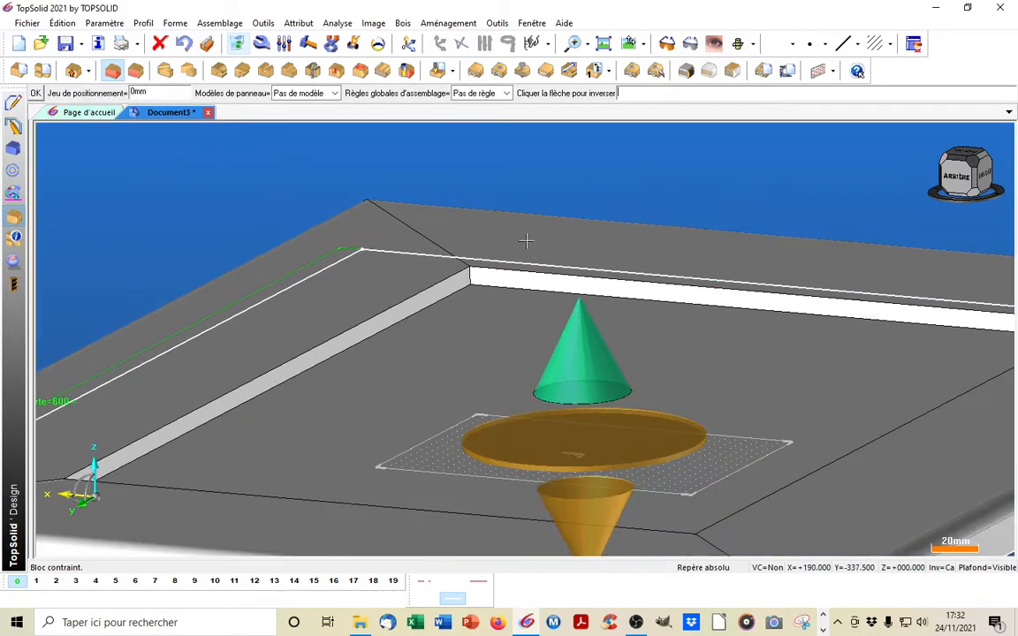
middle_click_drag(550, 454, 709, 475)
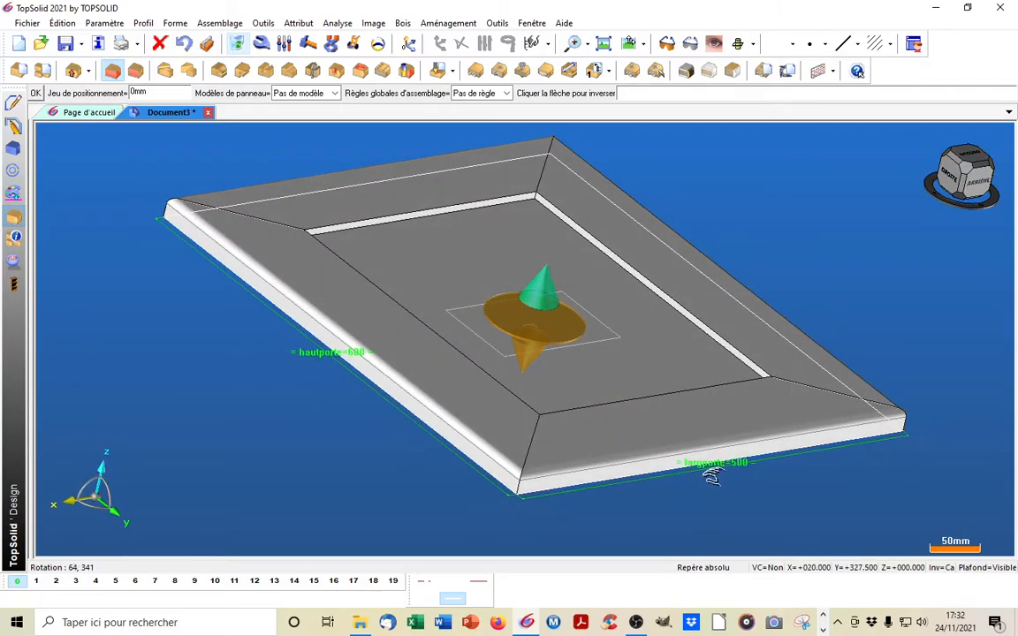
scroll(905, 348, "down", 2)
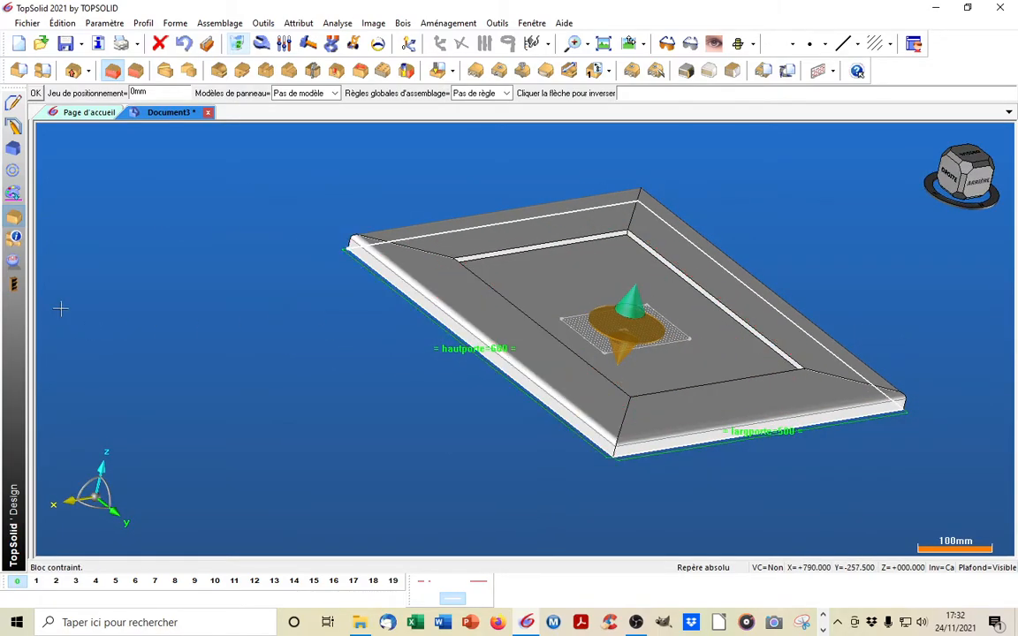
left_click(35, 94)
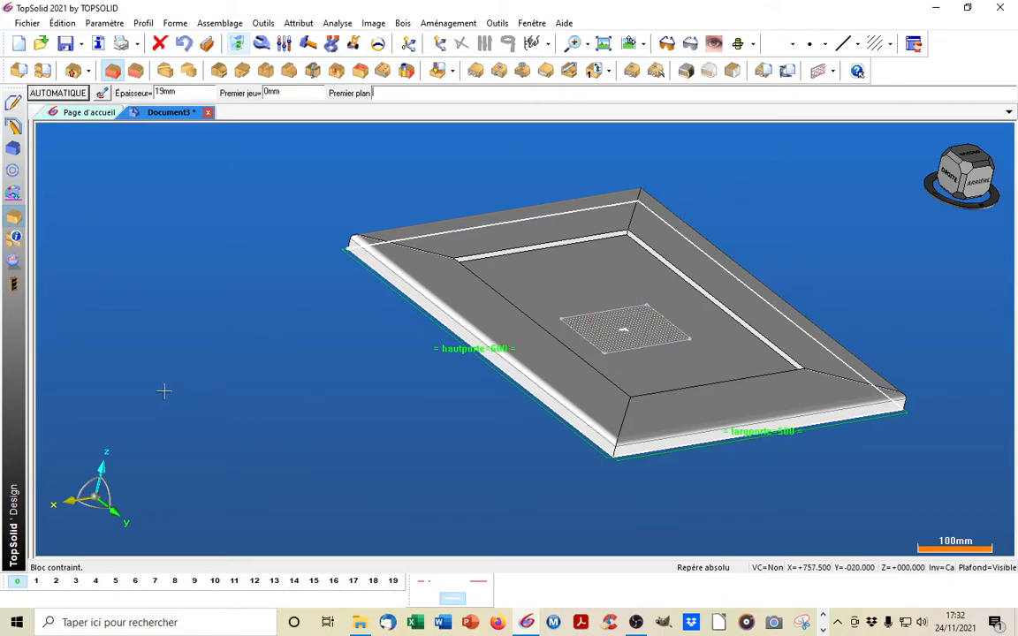
Open the new panel's construction tree for editing and expand its constrained block parameters
double_click(31, 320)
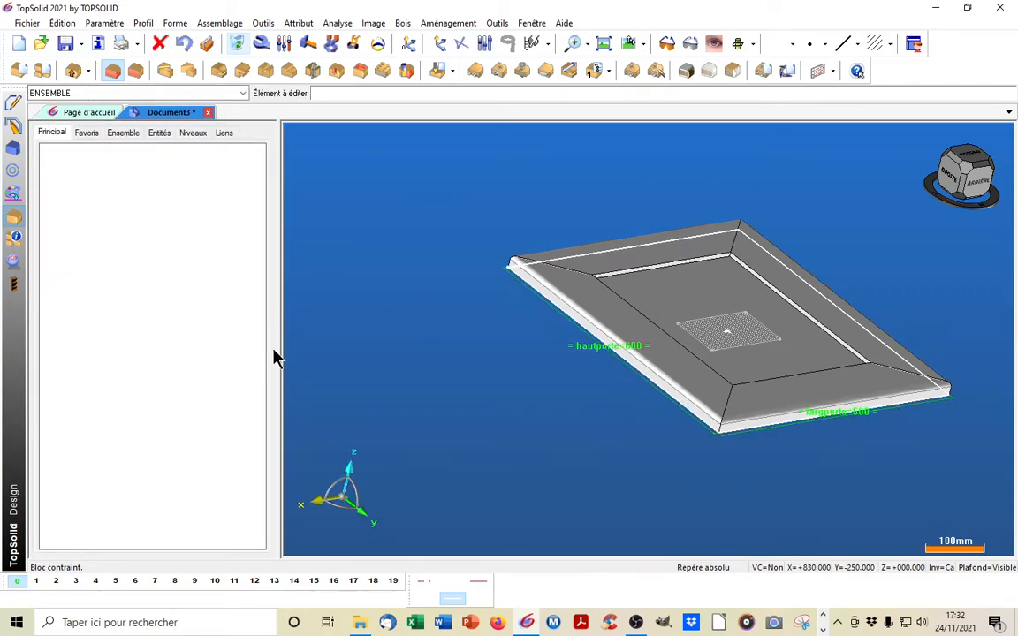
right_click(132, 230)
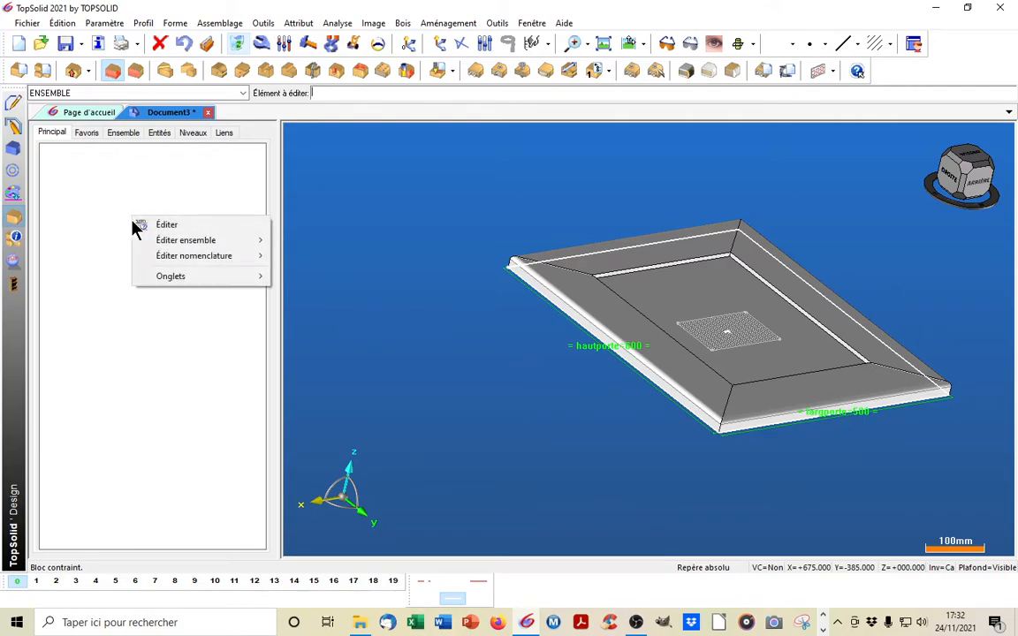
left_click(178, 229)
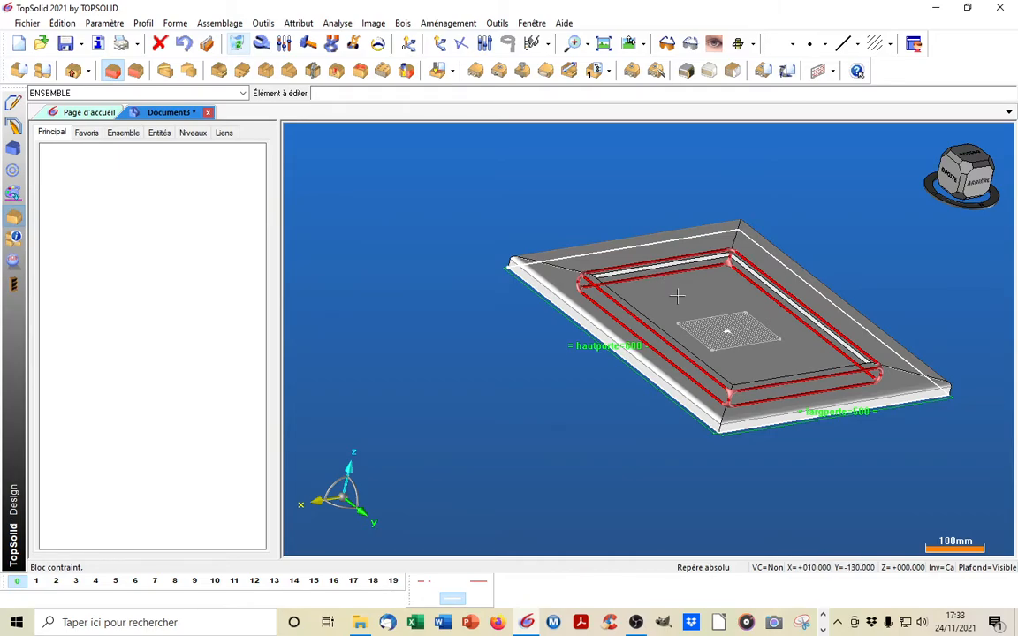
left_click(677, 296)
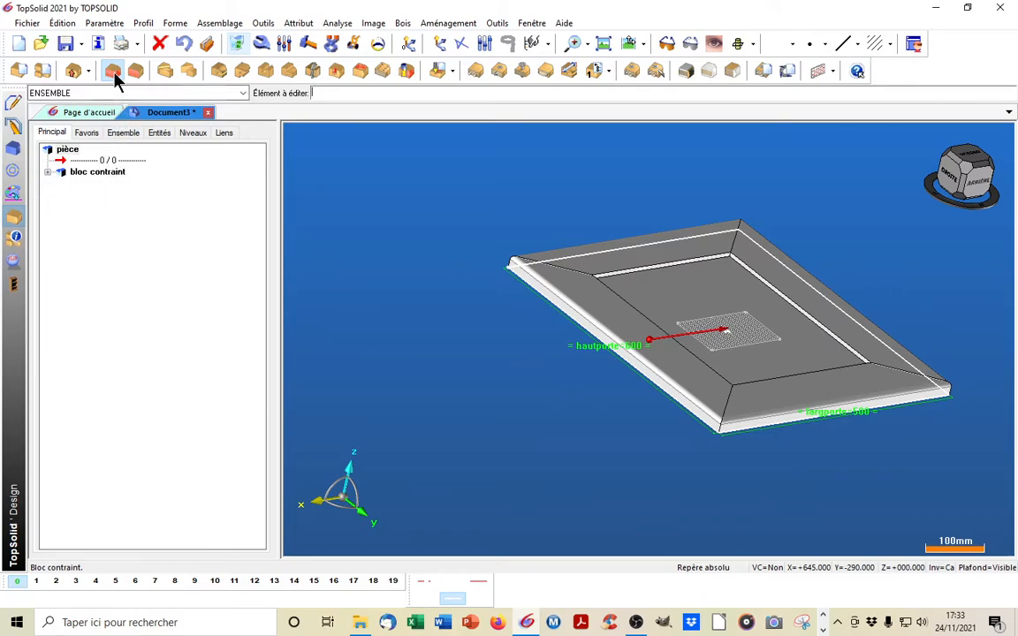
left_click(48, 173)
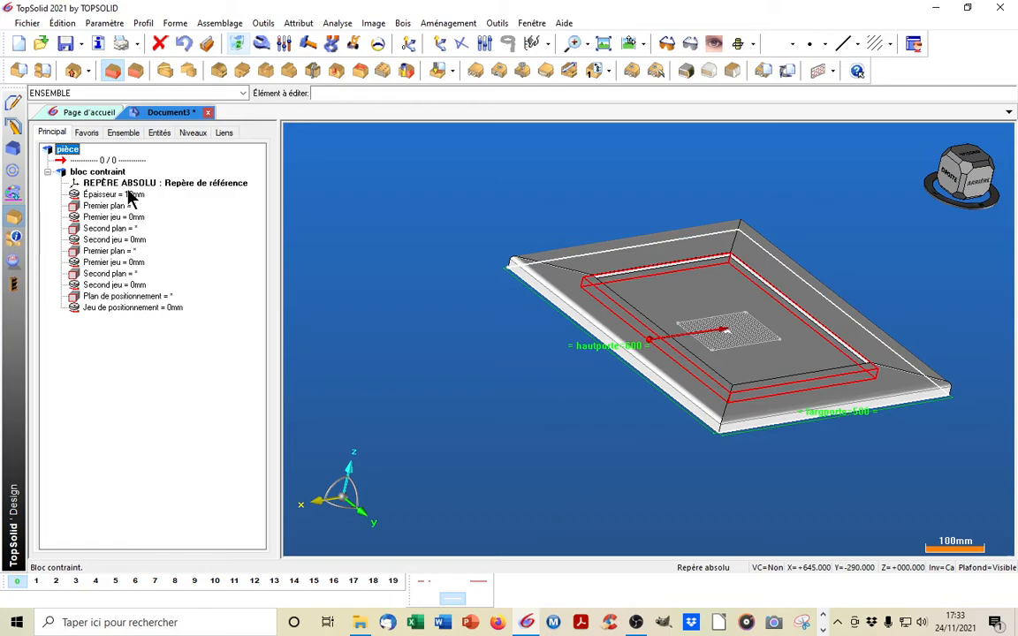
Examine which frame faces serve as the first and second planes of the panel's constrained block
left_click(103, 207)
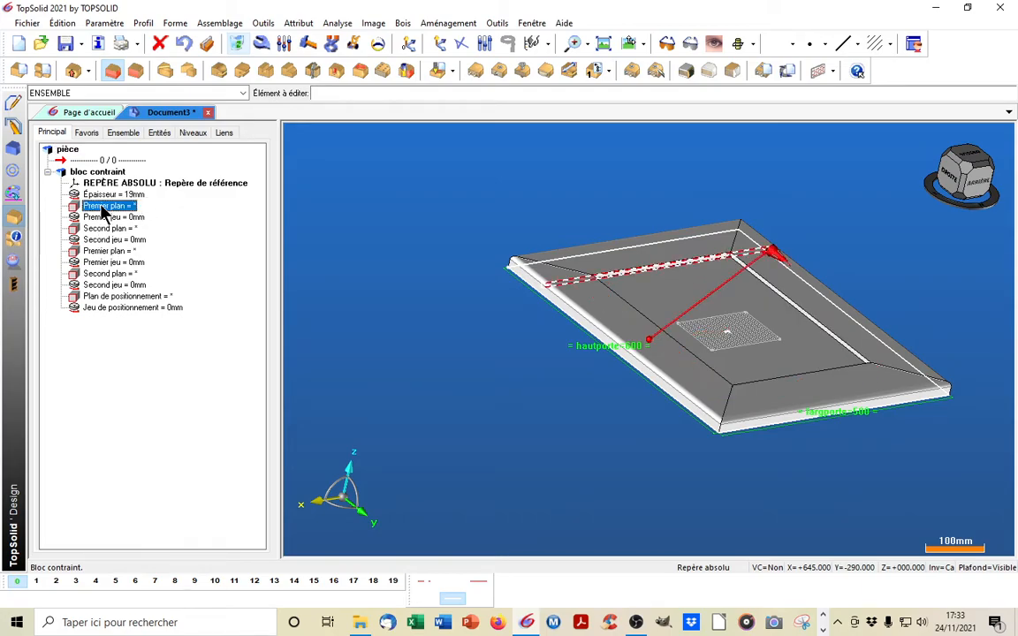
left_click(104, 230)
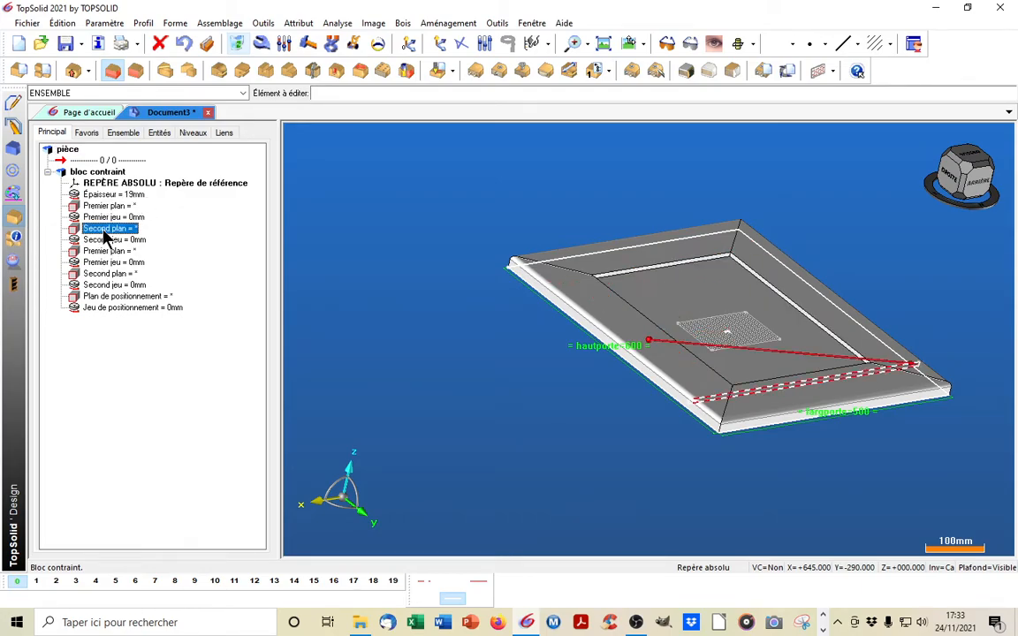
left_click(106, 252)
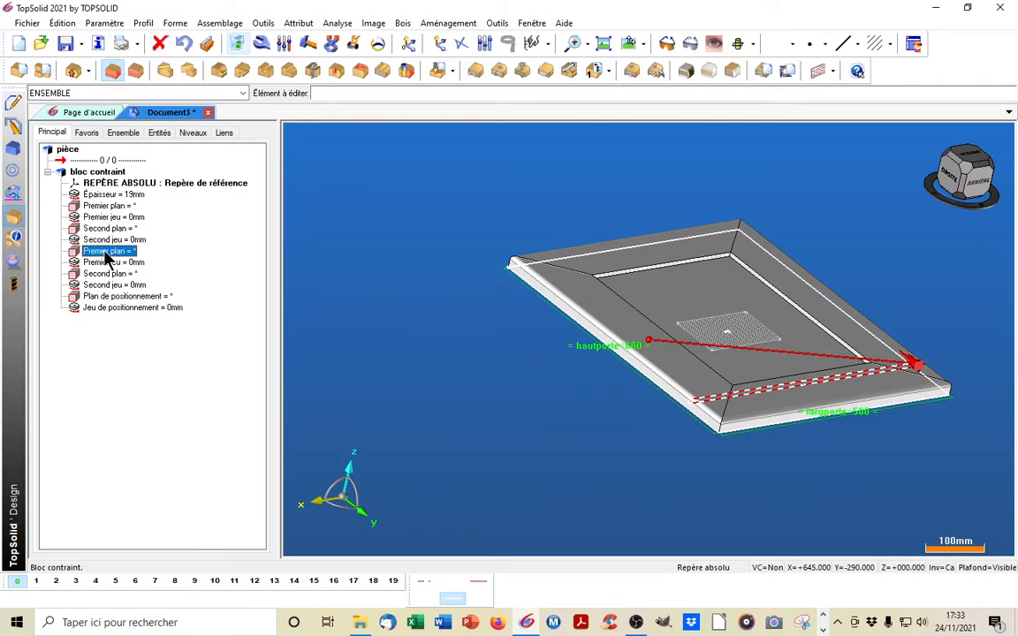
left_click(110, 274)
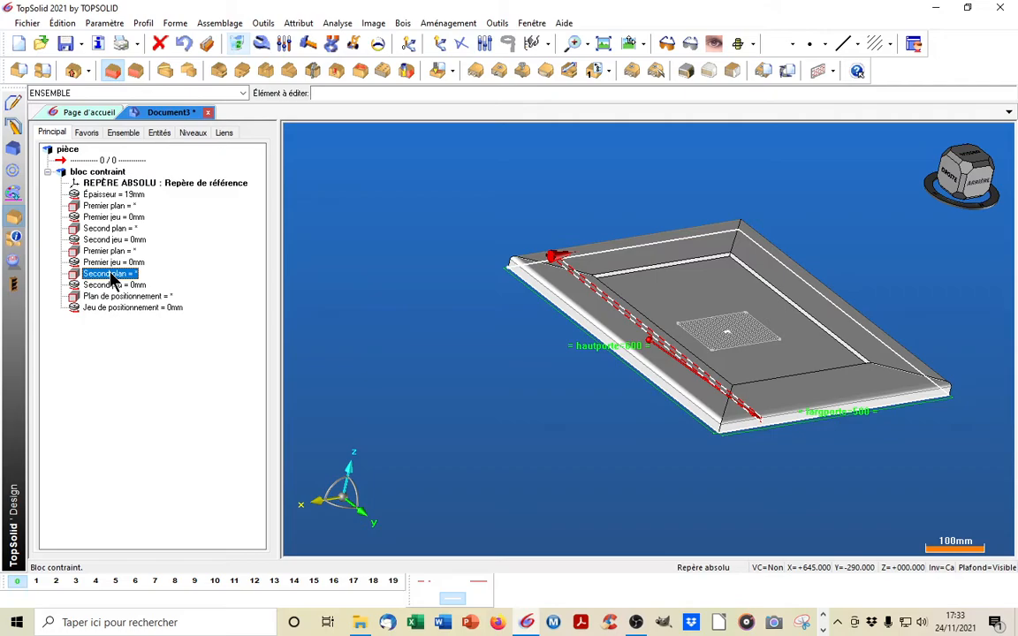
Set the panel block's thickness to 16 mm and check its fit in the frame from below and above
double_click(129, 196)
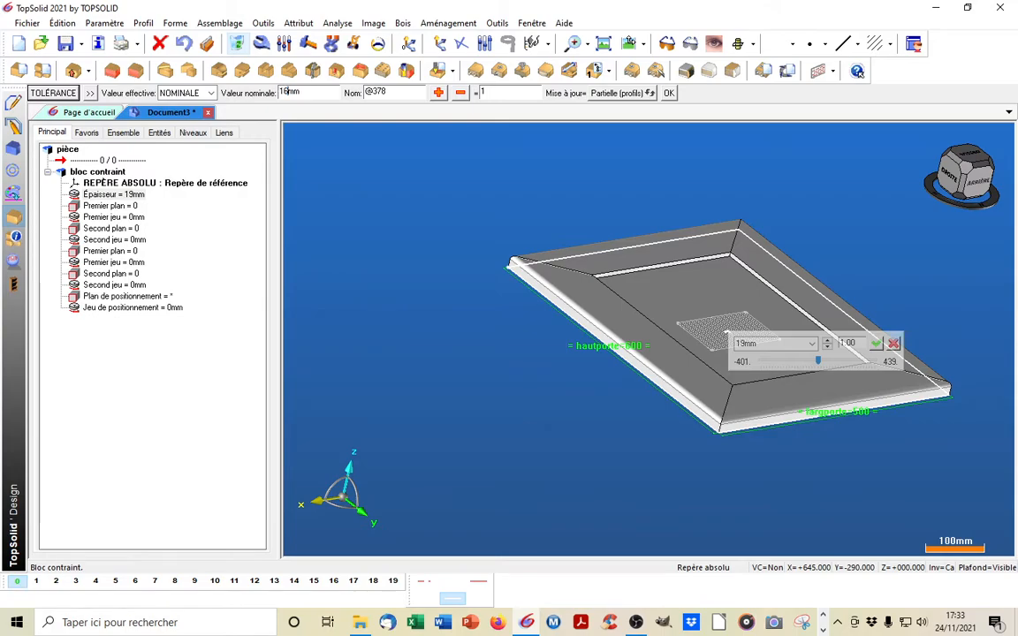
key("Return")
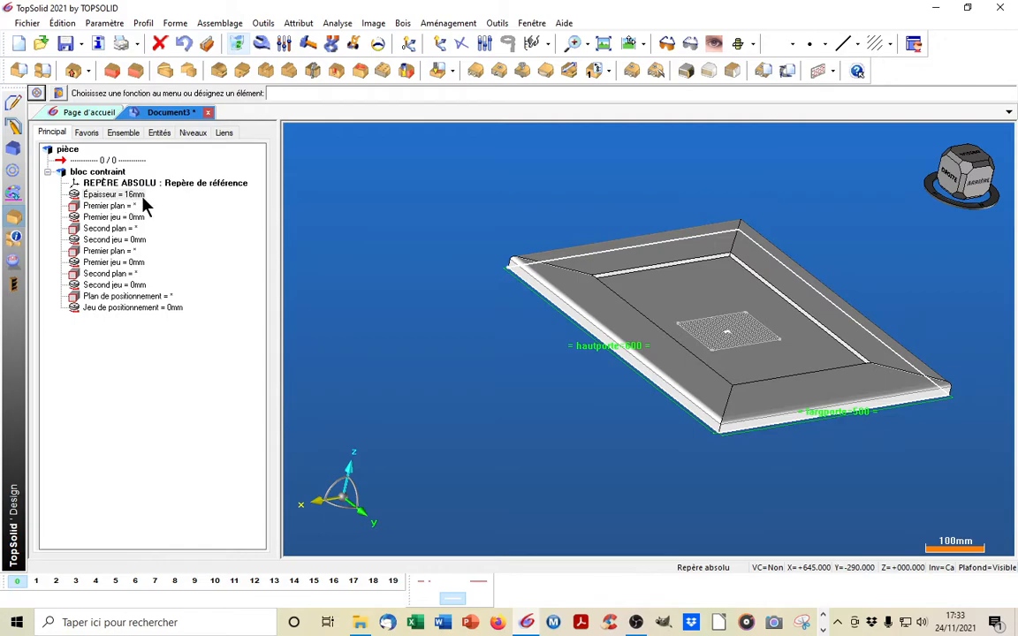
middle_click_drag(711, 437, 765, 433)
scroll(705, 314, "up", 5)
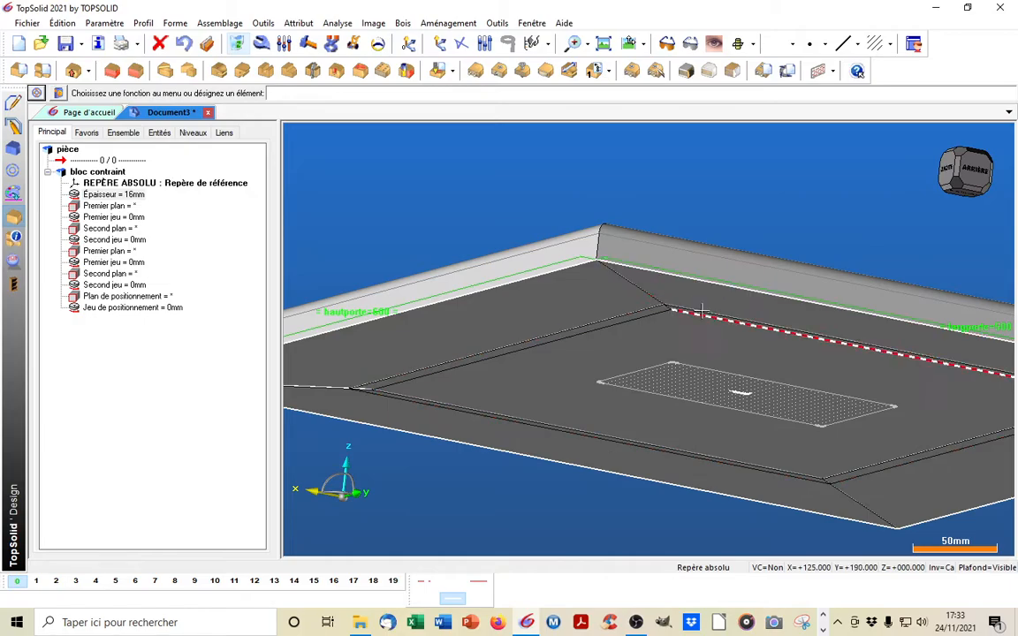
middle_click_drag(703, 329, 709, 372)
scroll(708, 371, "down", 2)
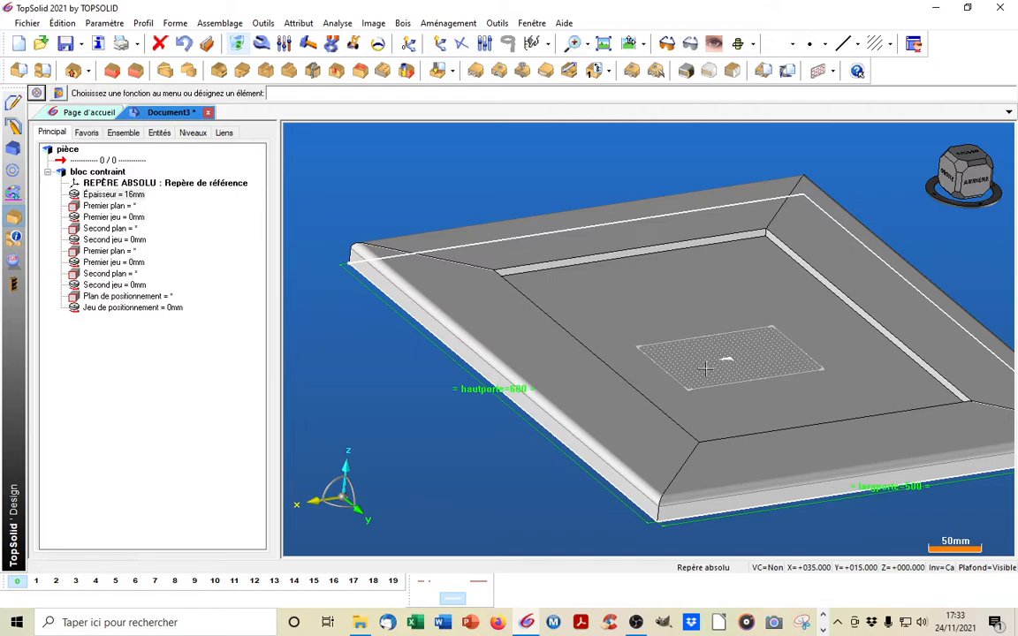
middle_click_drag(700, 425, 714, 441)
scroll(544, 303, "down", 1)
middle_click_drag(543, 304, 462, 434)
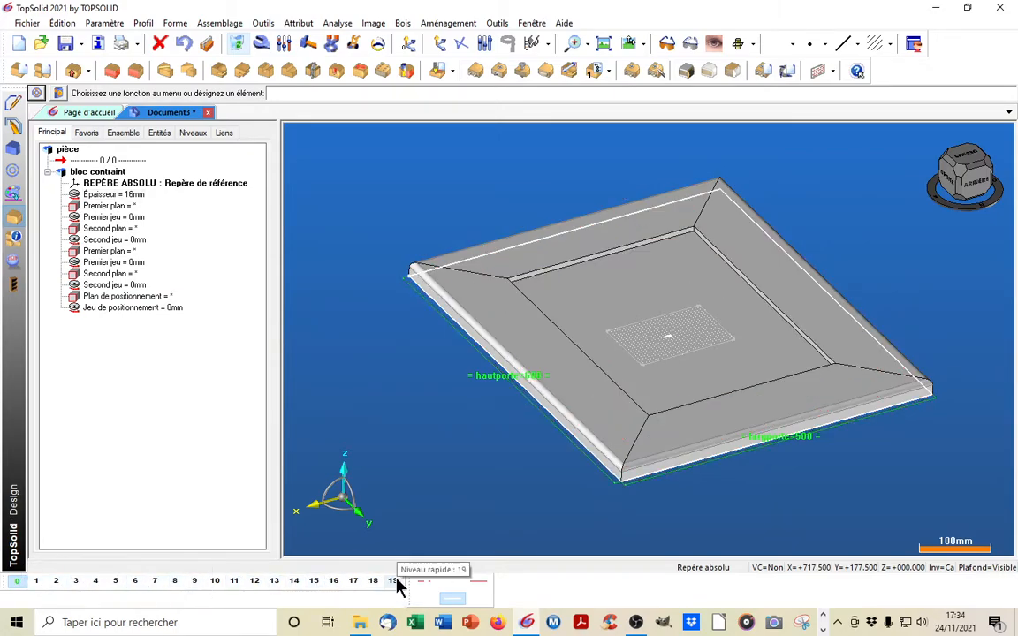
Move the two long side members of the door frame to level 1, check that level's display and leave it hidden
left_click(17, 582)
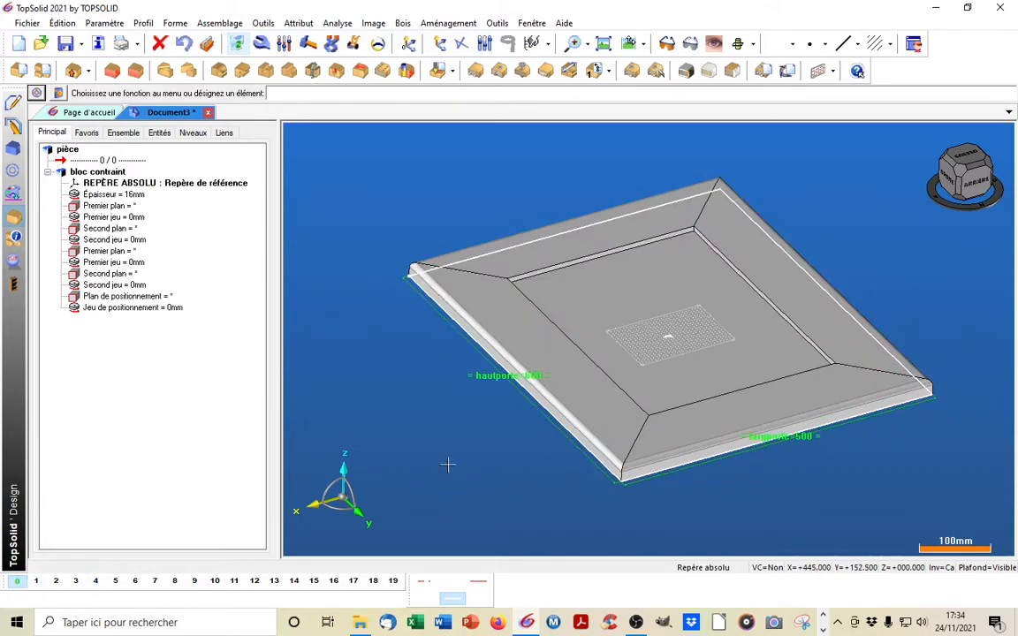
right_click(35, 584)
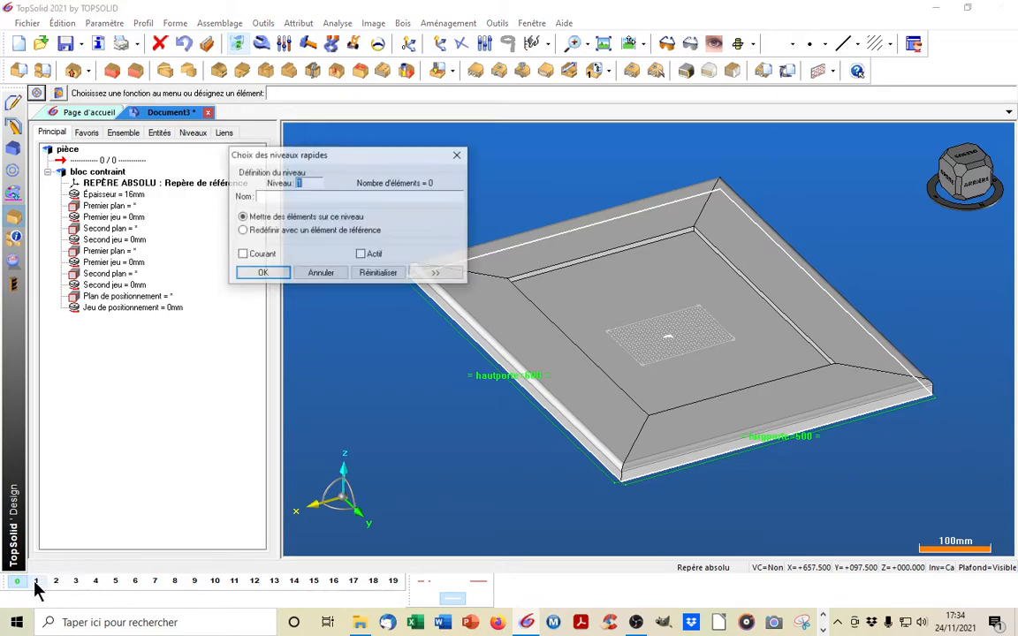
left_click(588, 406)
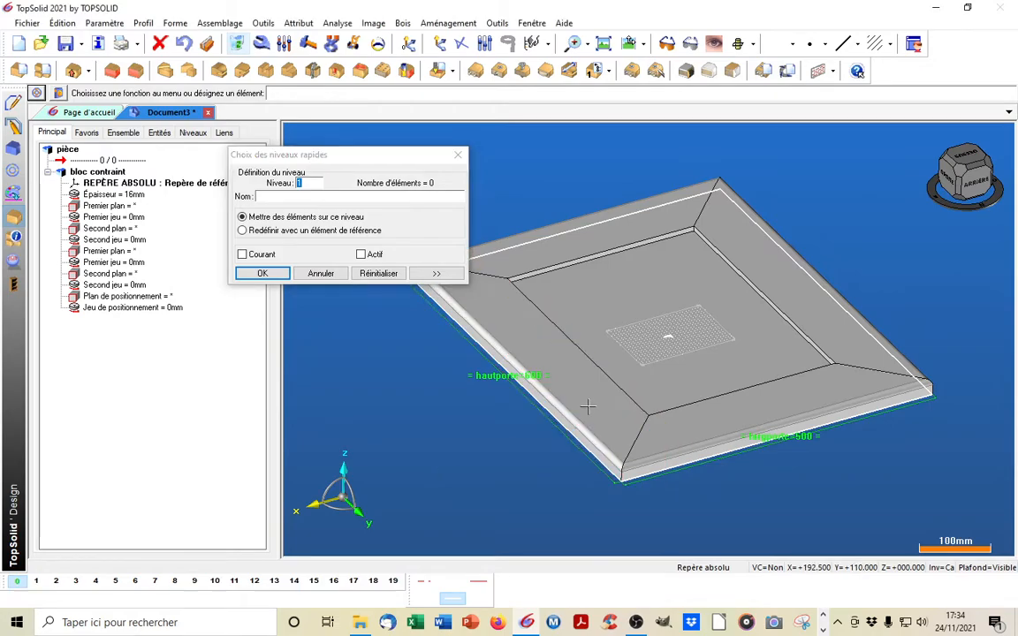
left_click(797, 296)
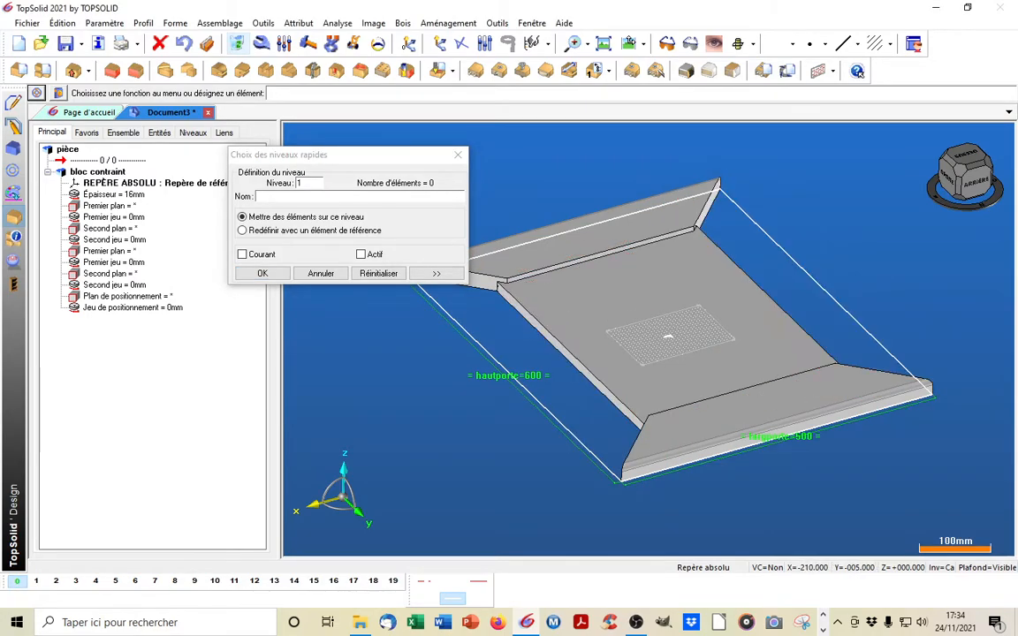
left_click(269, 274)
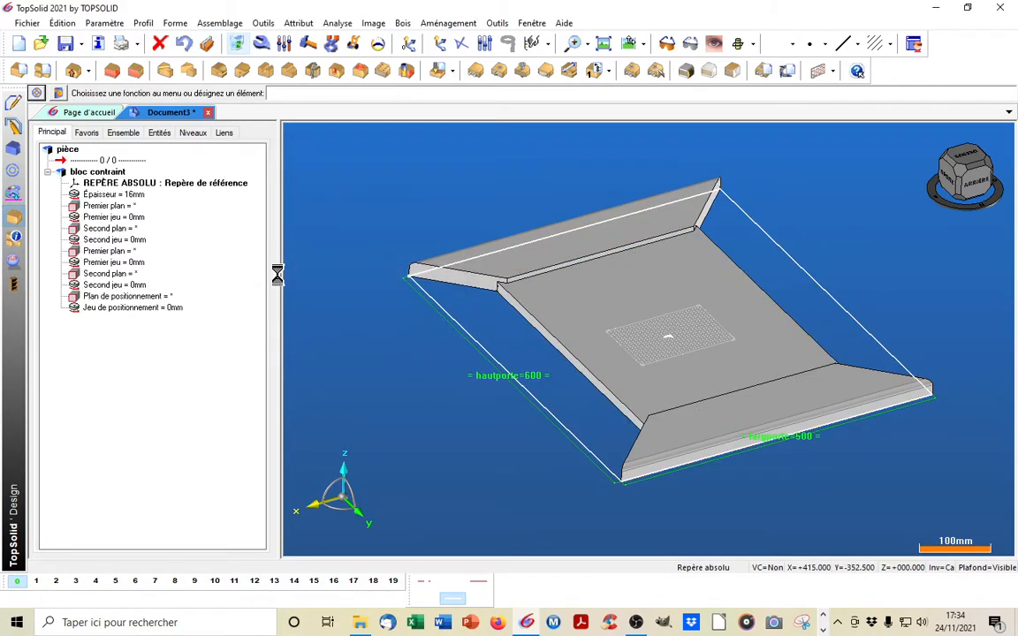
left_click(38, 584)
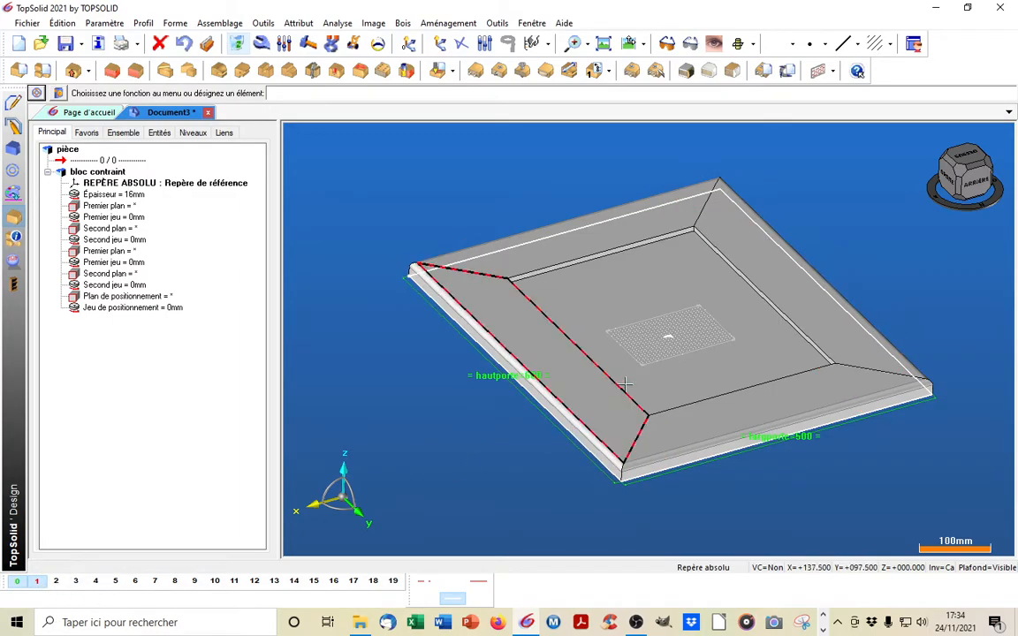
left_click(36, 581)
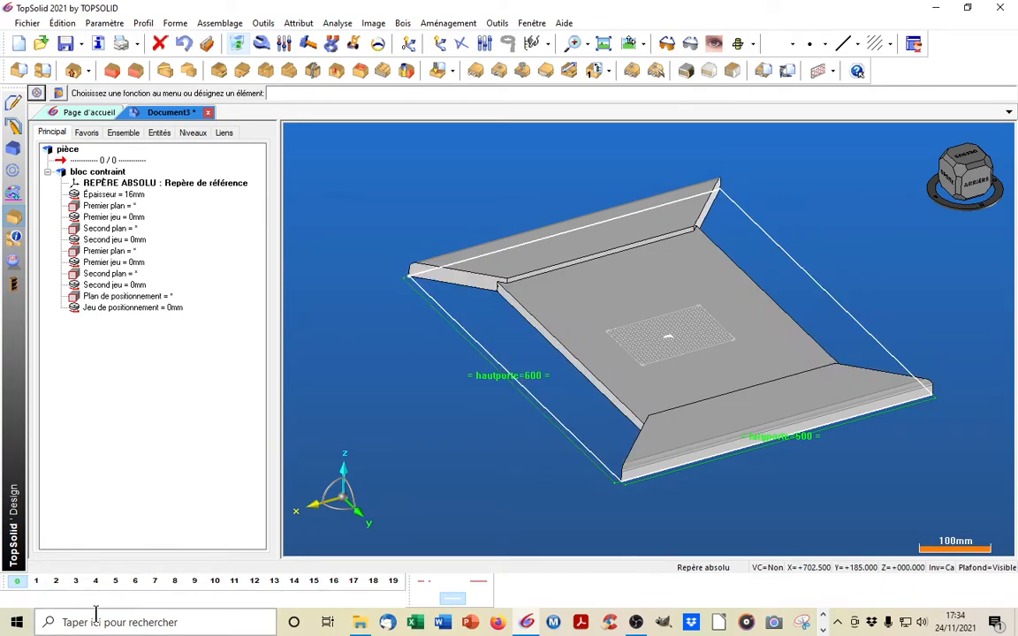
Move the two short cross members of the door frame to level 2 so only the panel stays displayed
right_click(56, 581)
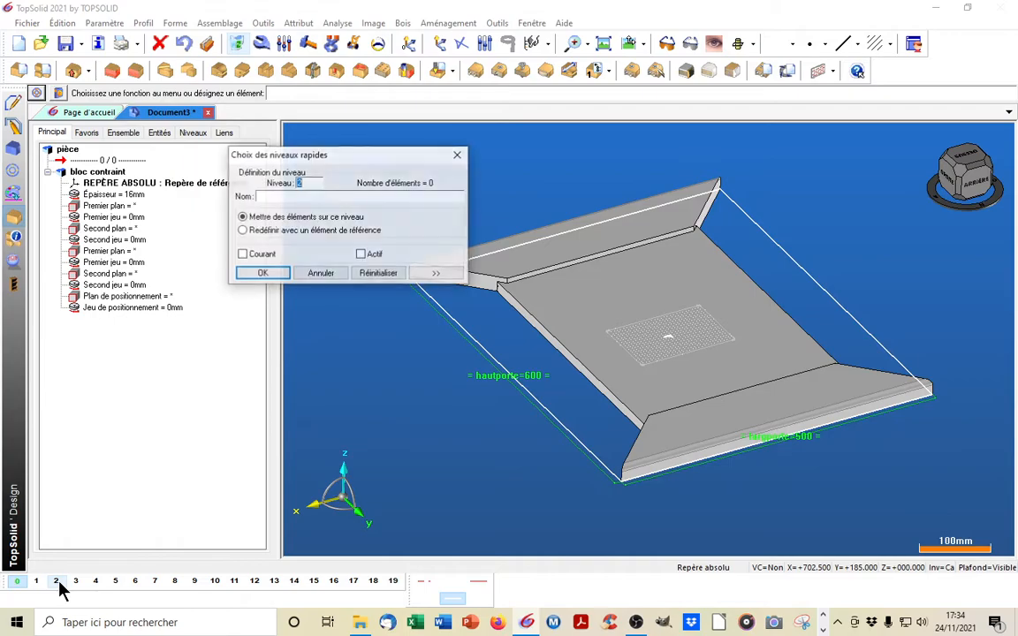
left_click(552, 239)
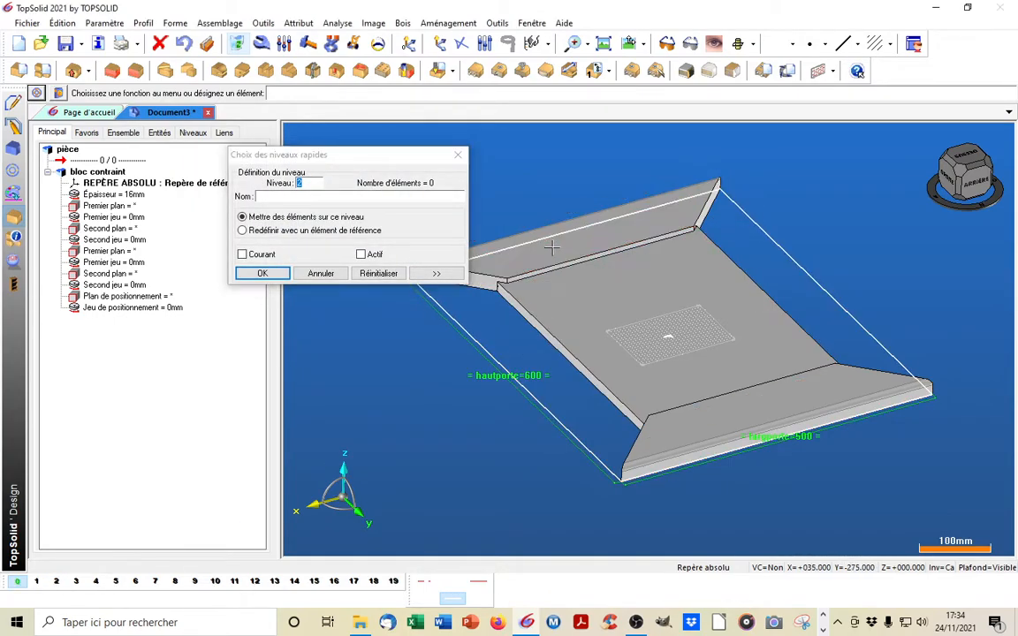
left_click(723, 423)
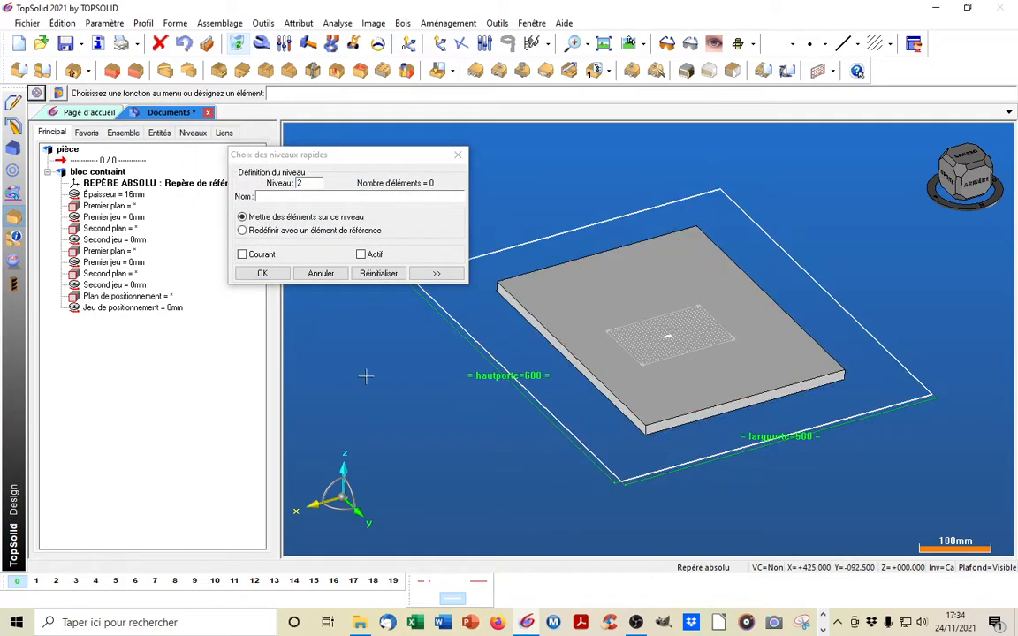
left_click(276, 275)
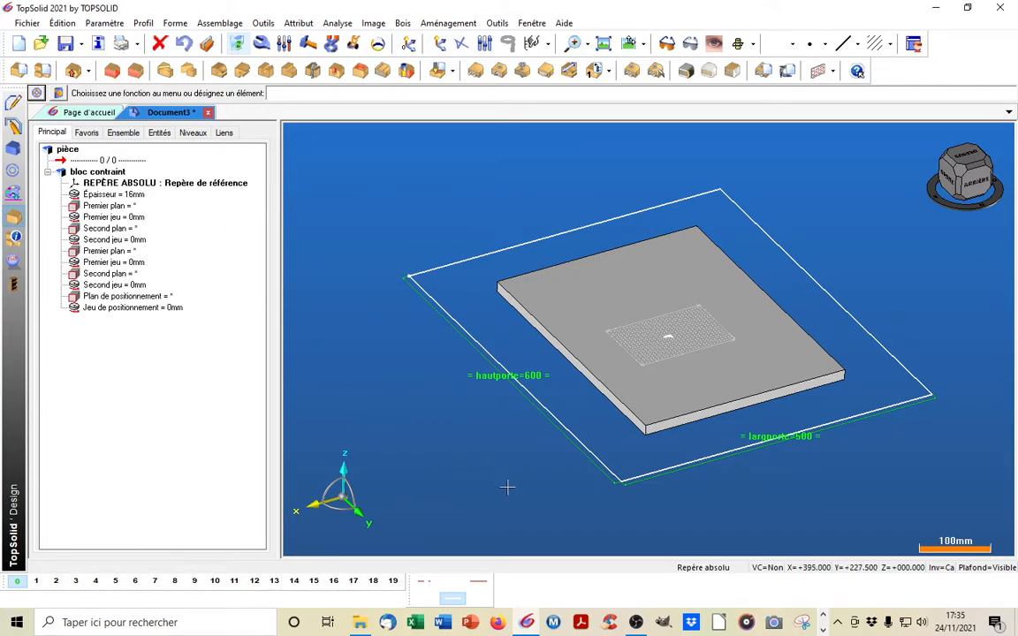
Start a rabbet (Feuillure) on the panel's underside face and choose its four perimeter edges as the path
mouse_move(541, 498)
middle_mouse_down()
mouse_move(558, 454)
mouse_move(552, 490)
middle_mouse_up()
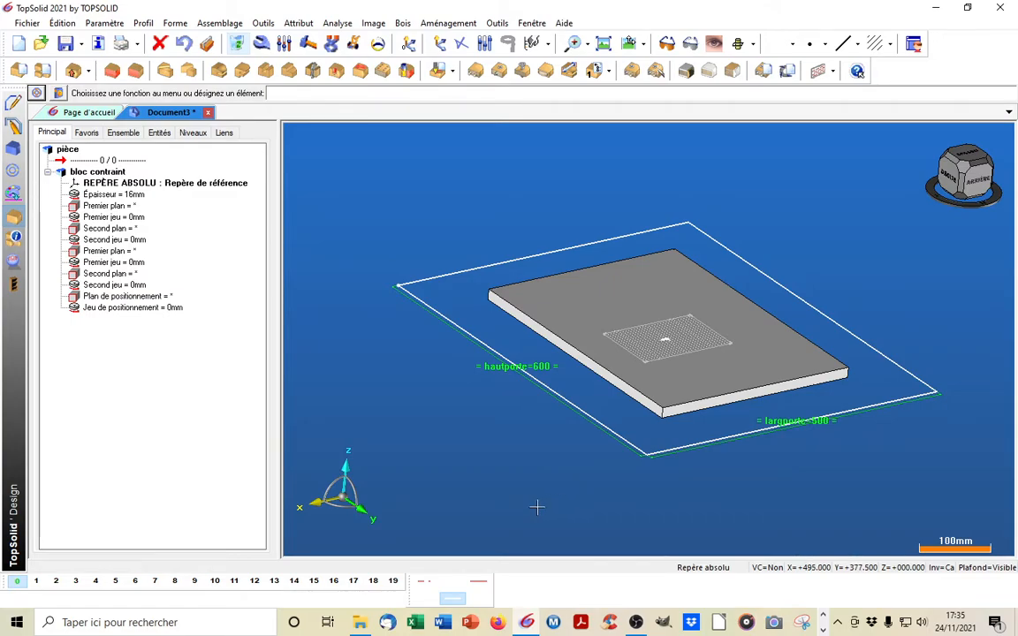
middle_click_drag(539, 505, 710, 455)
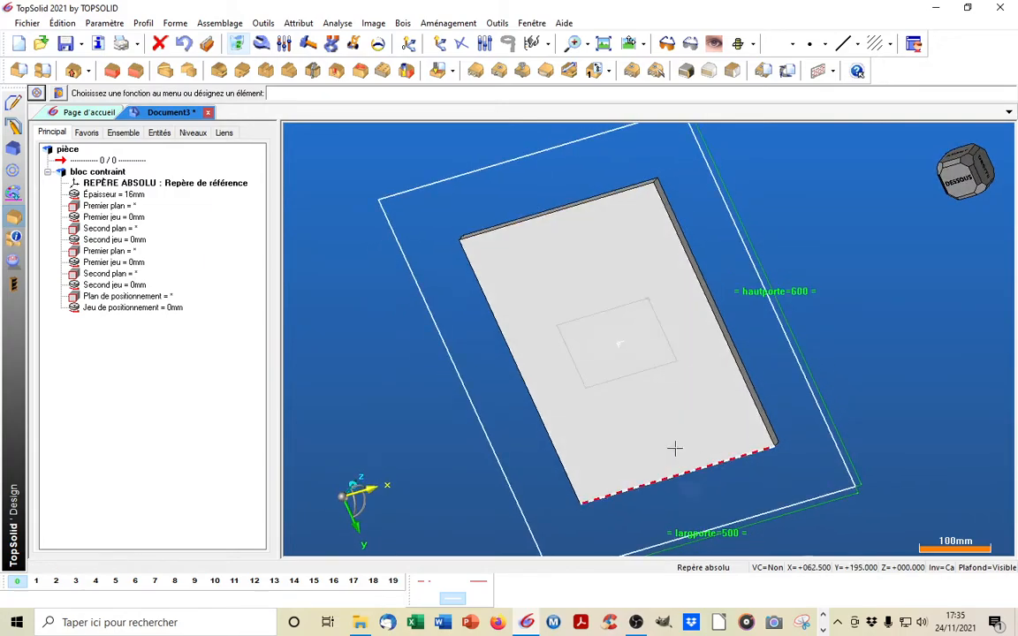
left_click(16, 220)
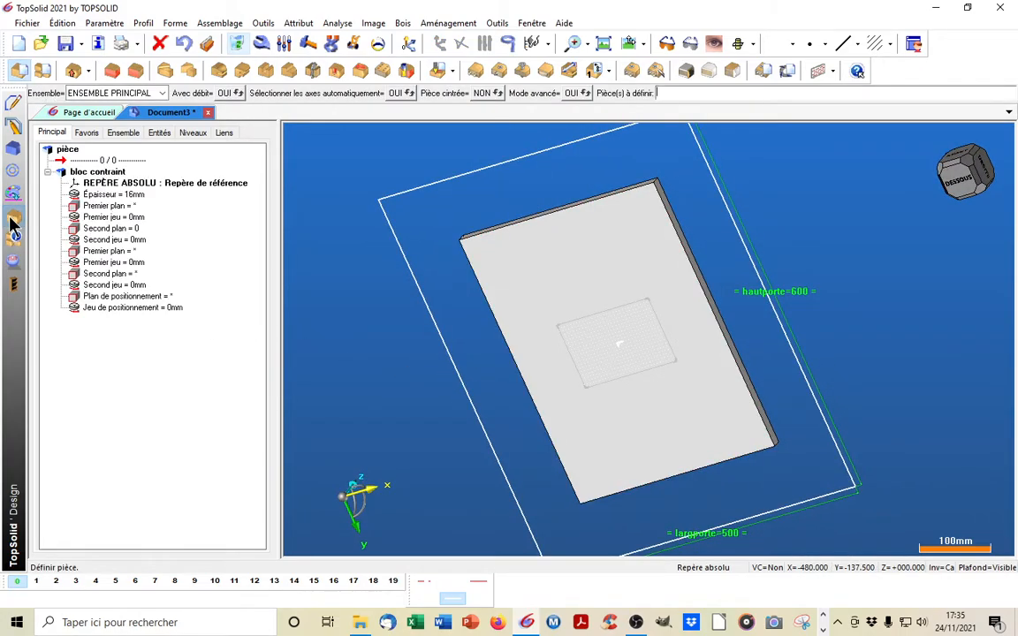
left_click(220, 72)
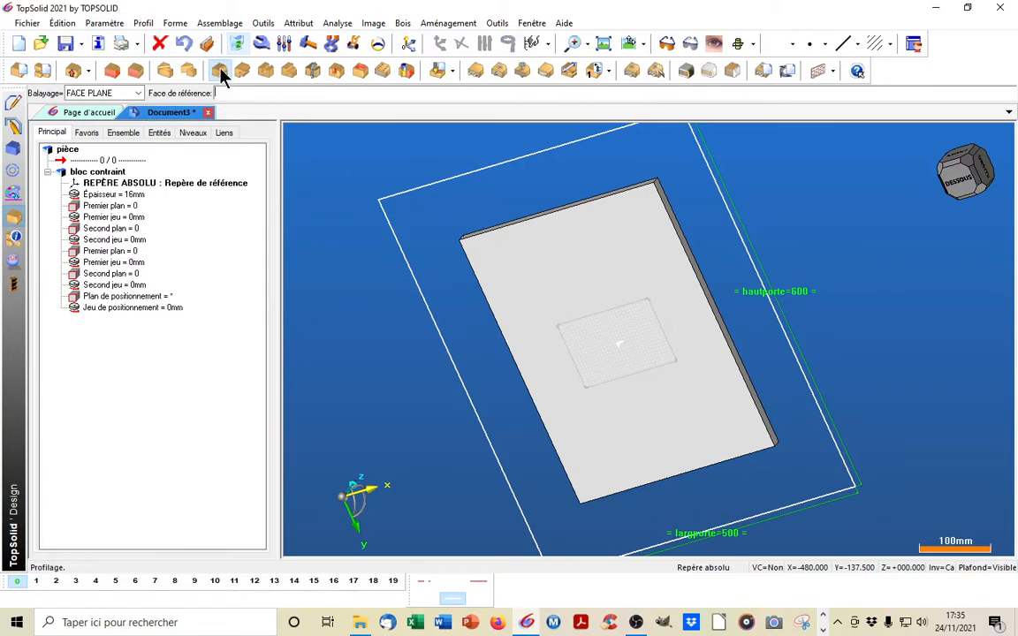
left_click(290, 75)
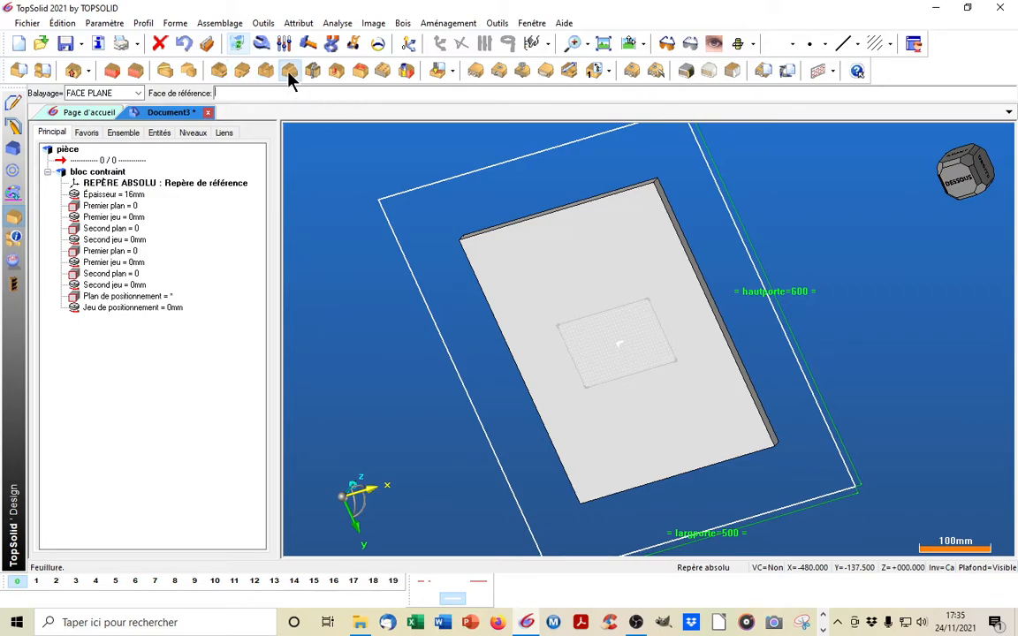
left_click(569, 257)
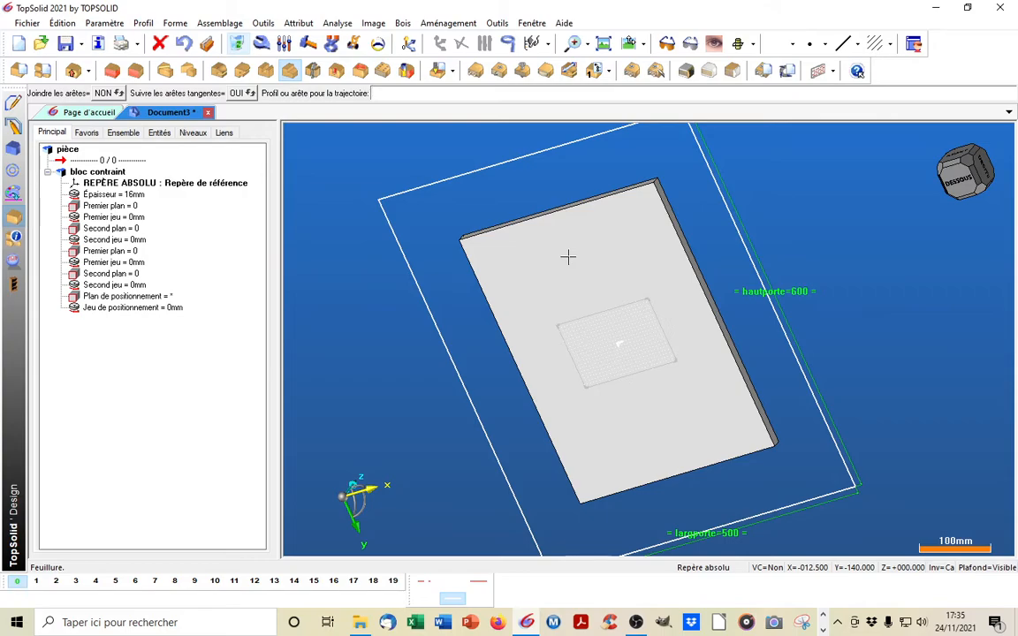
left_click(575, 205)
left_click(686, 246)
left_click(722, 459)
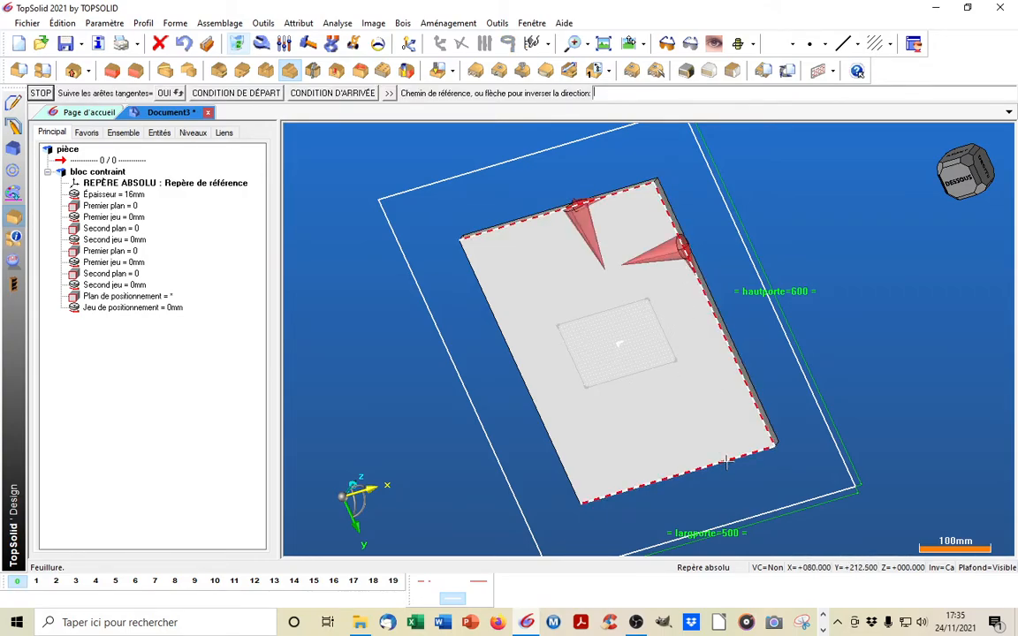
left_click(541, 422)
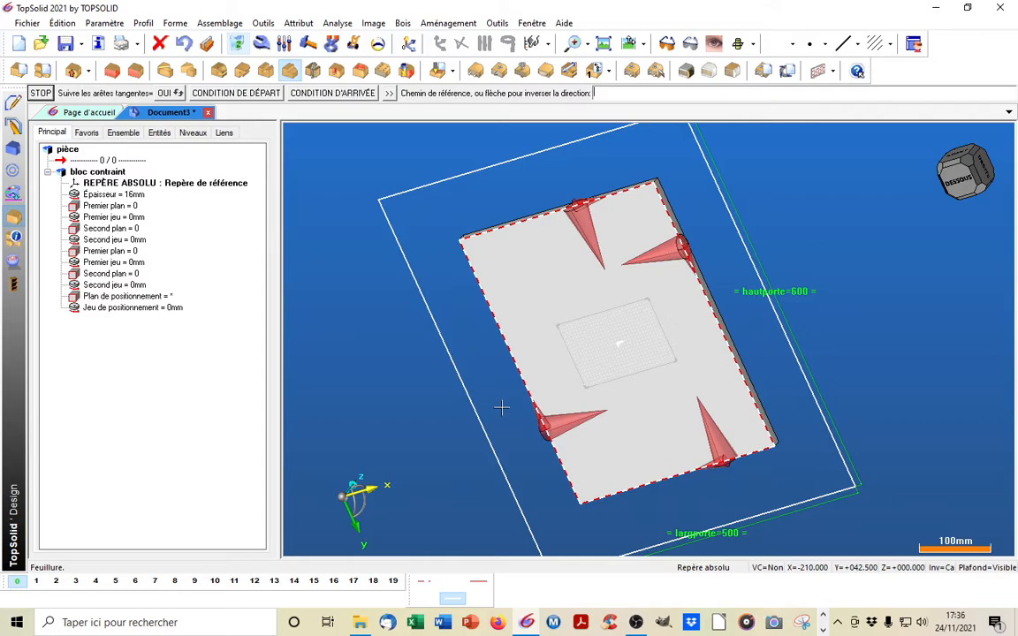
Cut the rabbet on all four edges with the Ø 100 straight-tooth blade, 8 mm wide and 10 mm deep
left_click(447, 346)
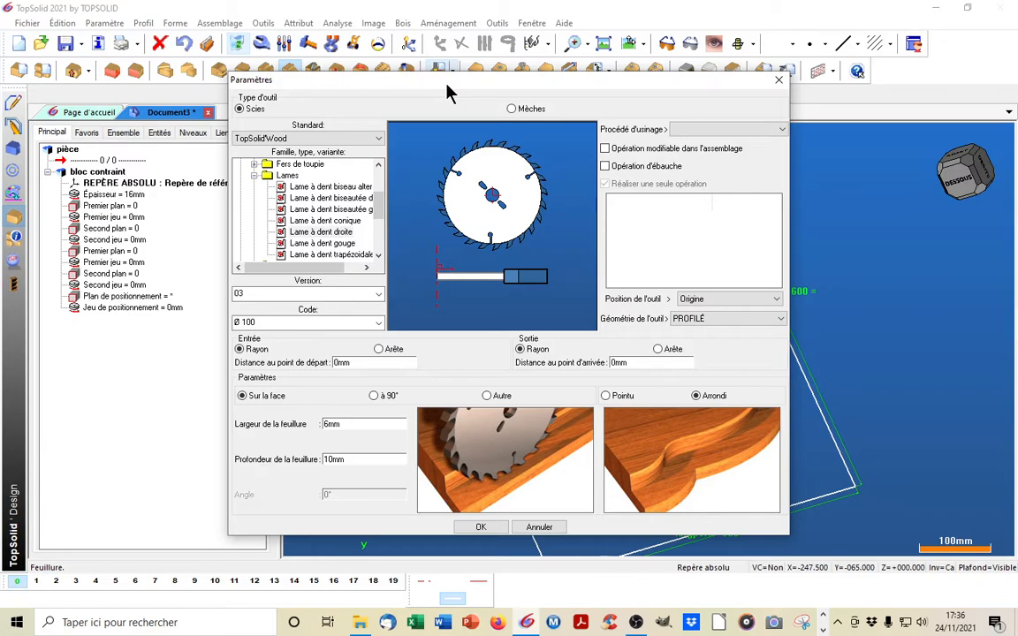
double_click(366, 427)
left_click_drag(401, 87, 193, 134)
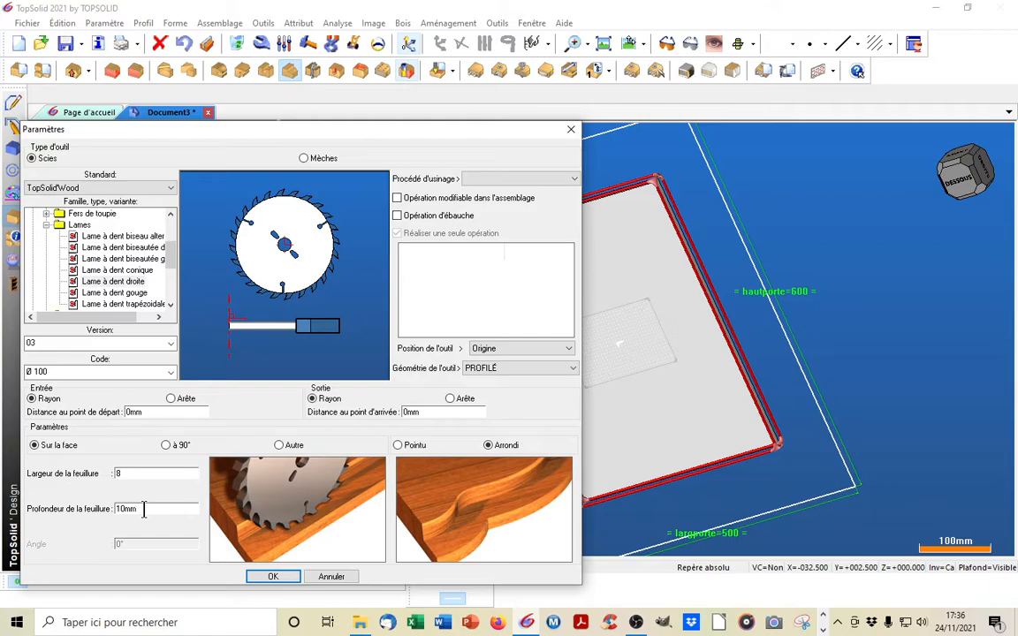
left_click(273, 576)
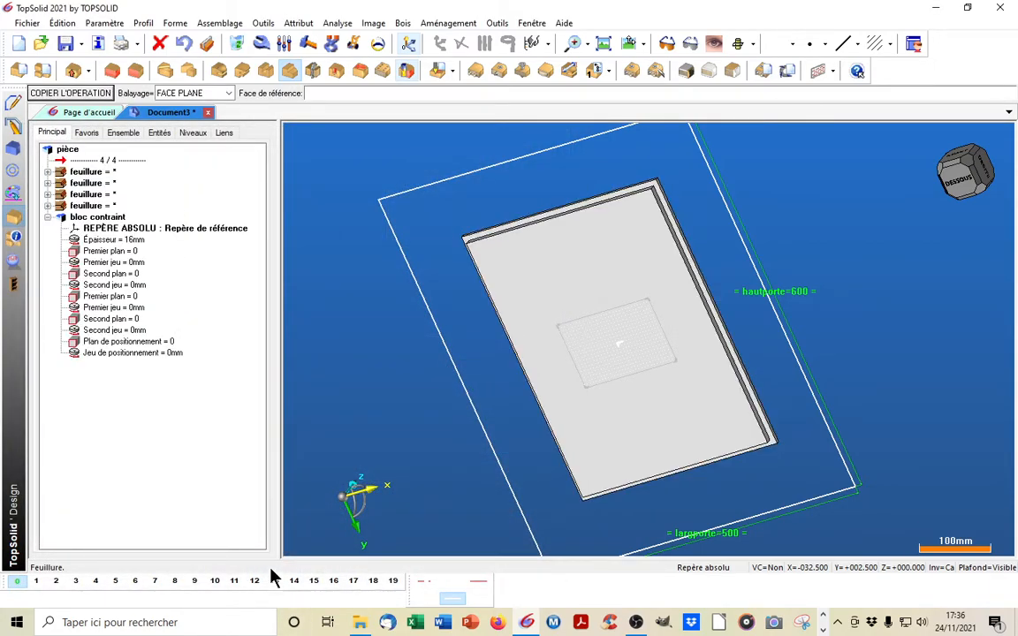
Open the rabbeted panel's construction tree for editing, identify its rabbet operations and expand the first one's parameters
mouse_move(723, 254)
middle_mouse_down()
mouse_move(645, 297)
mouse_move(714, 305)
mouse_move(742, 281)
mouse_move(728, 288)
mouse_move(719, 266)
middle_mouse_up()
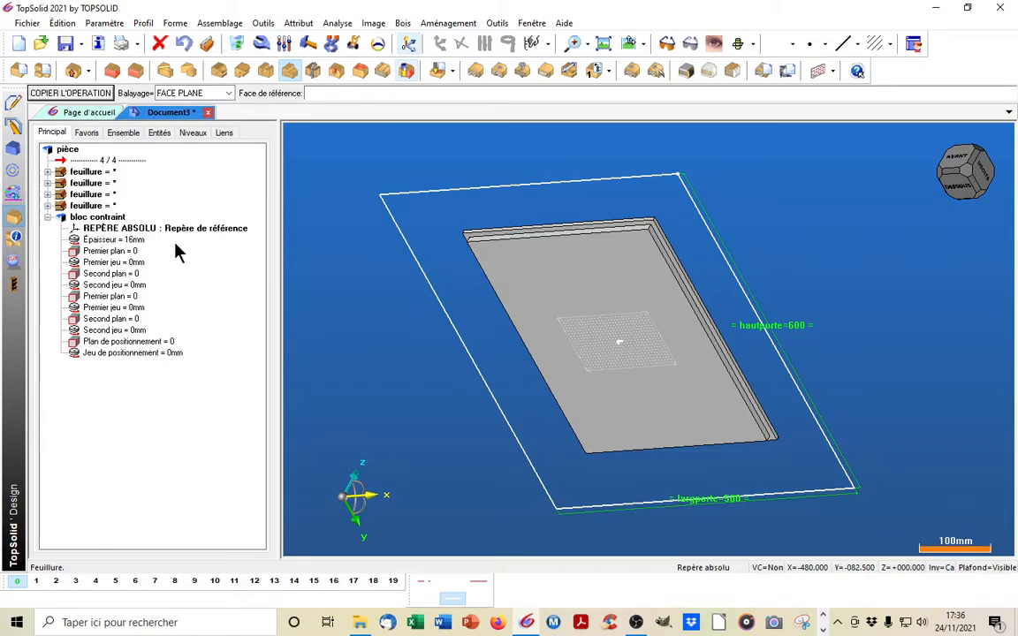
right_click(86, 417)
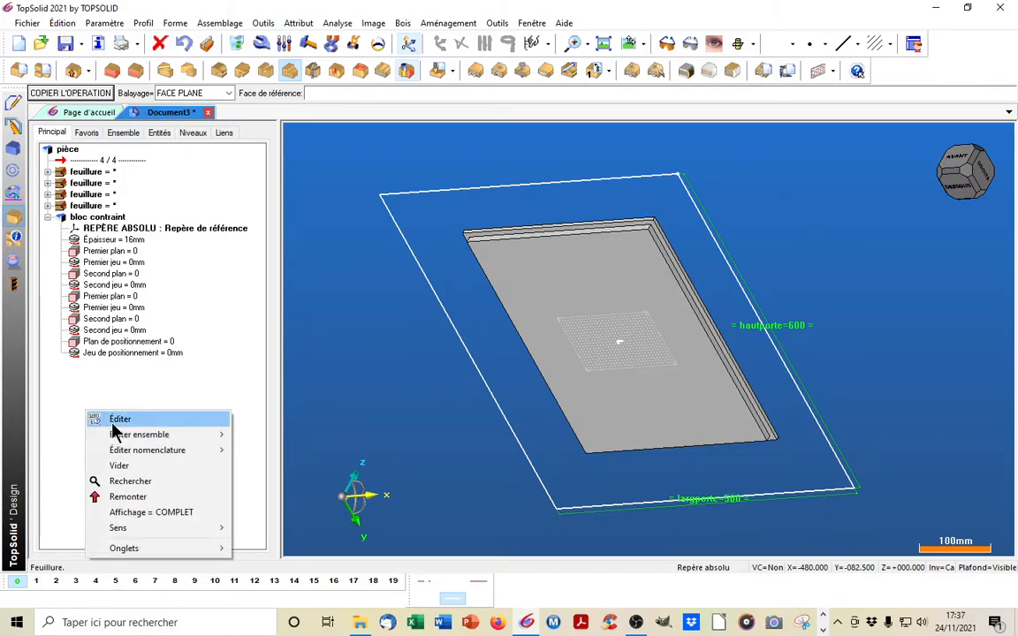
left_click(122, 420)
key("Escape")
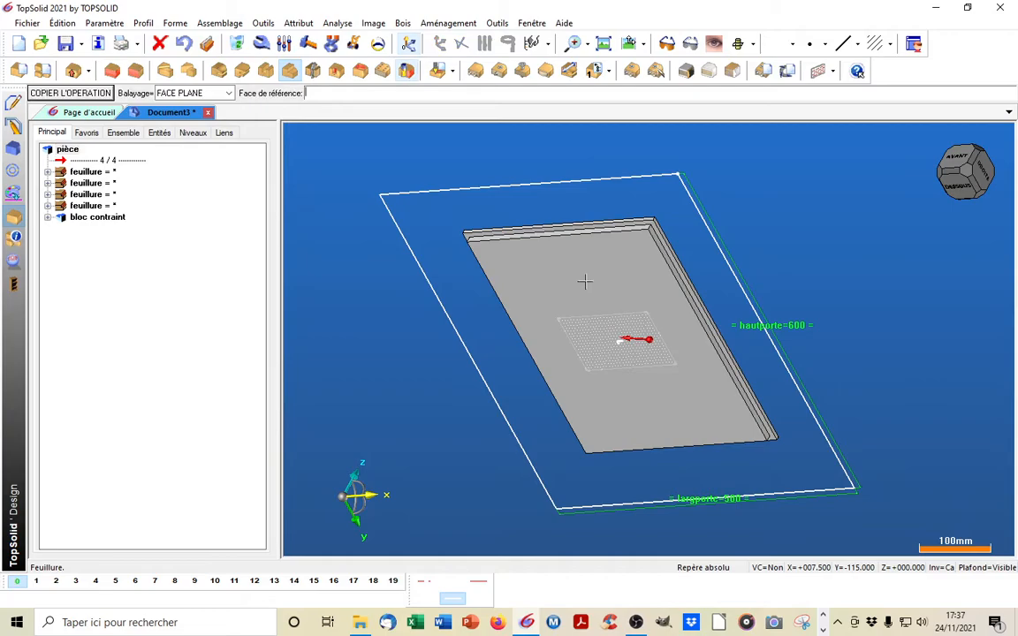
left_click(86, 172)
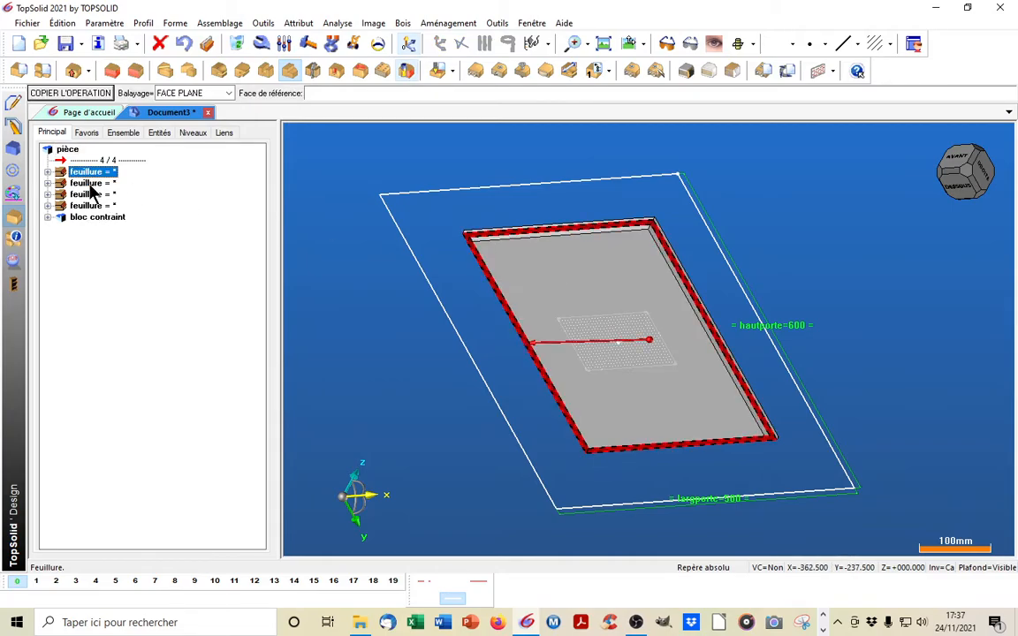
left_click(86, 183)
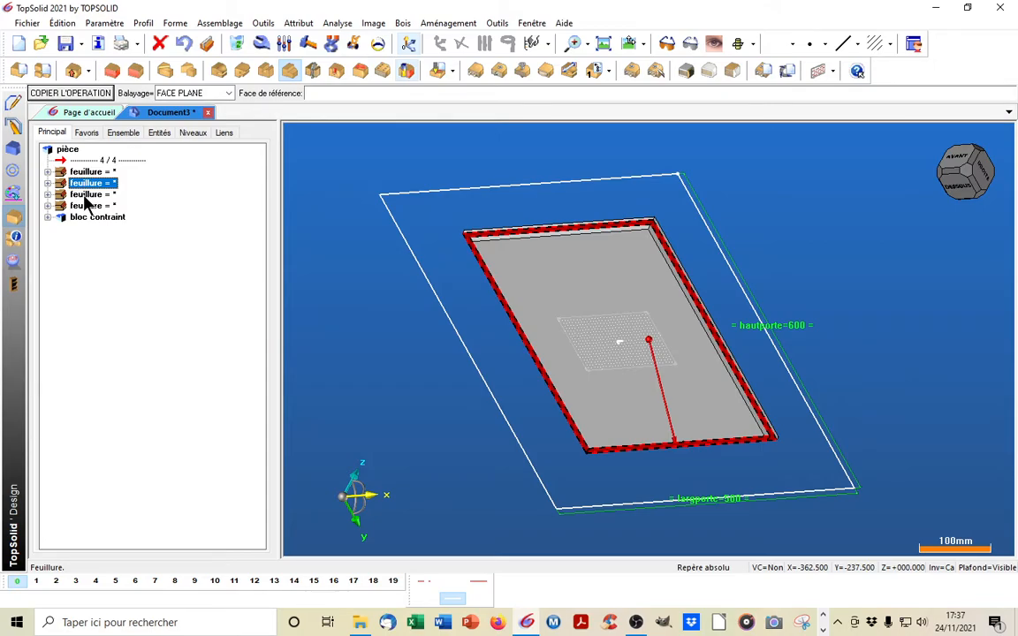
left_click(48, 171)
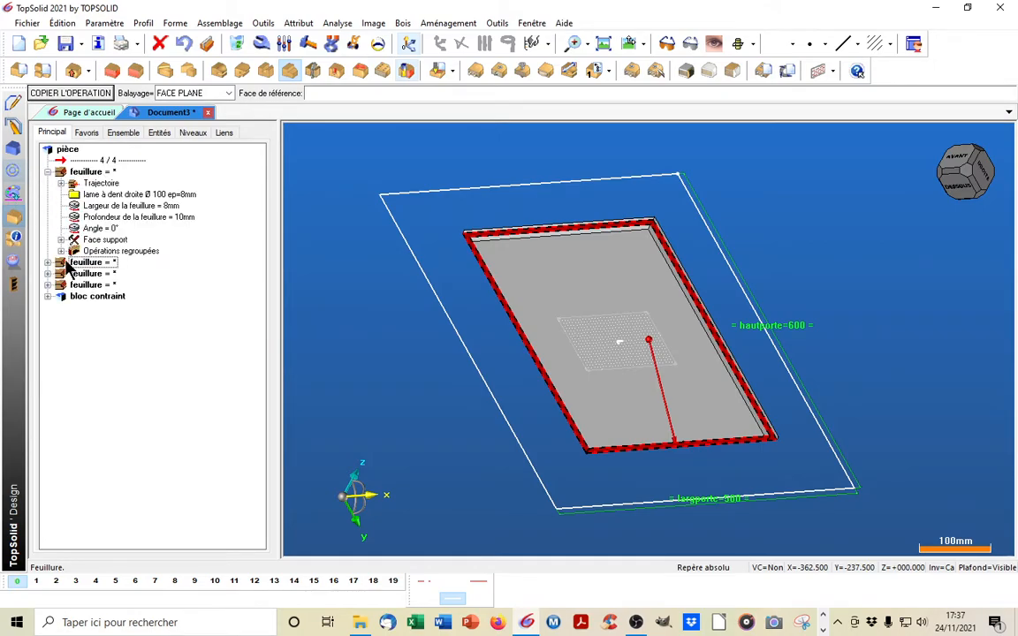
Set the first rabbet's width to 10 mm and depth to 8 mm, and check the second rabbet's parameters
double_click(145, 207)
type("10mm")
key("Return")
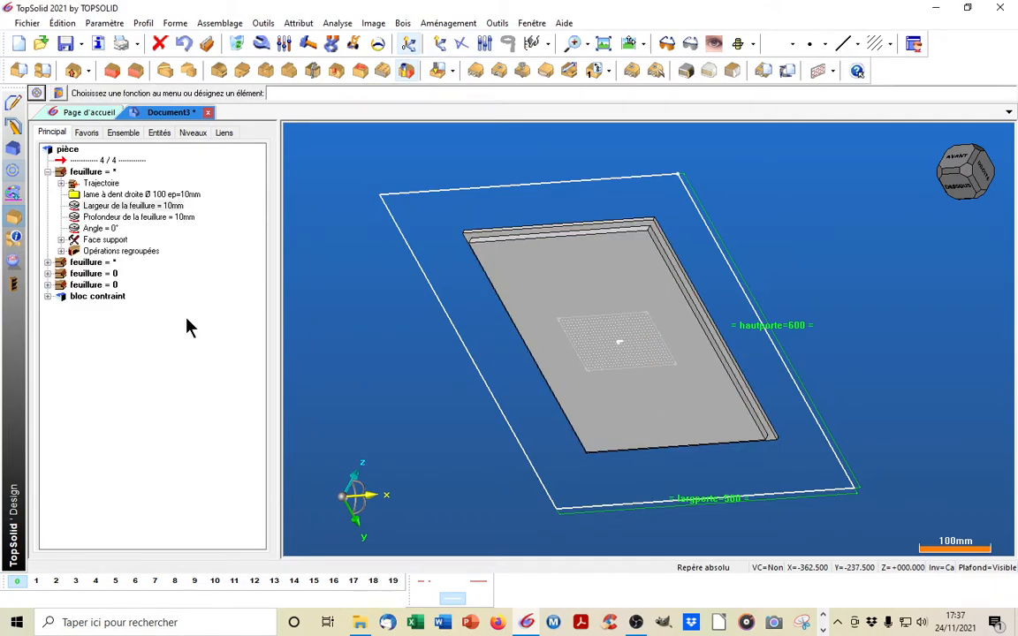
double_click(171, 218)
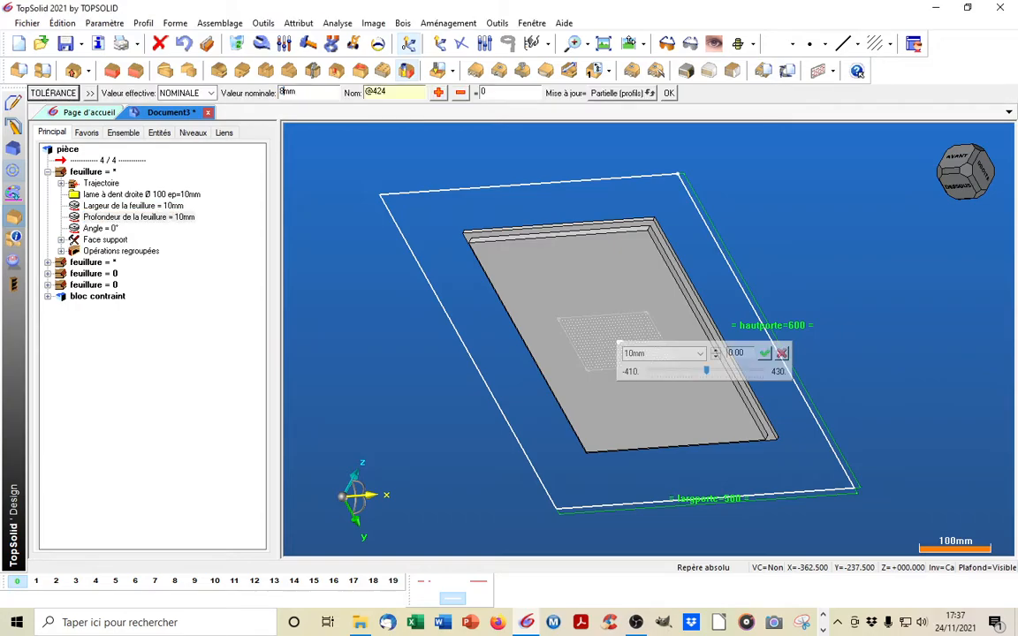
key("Return")
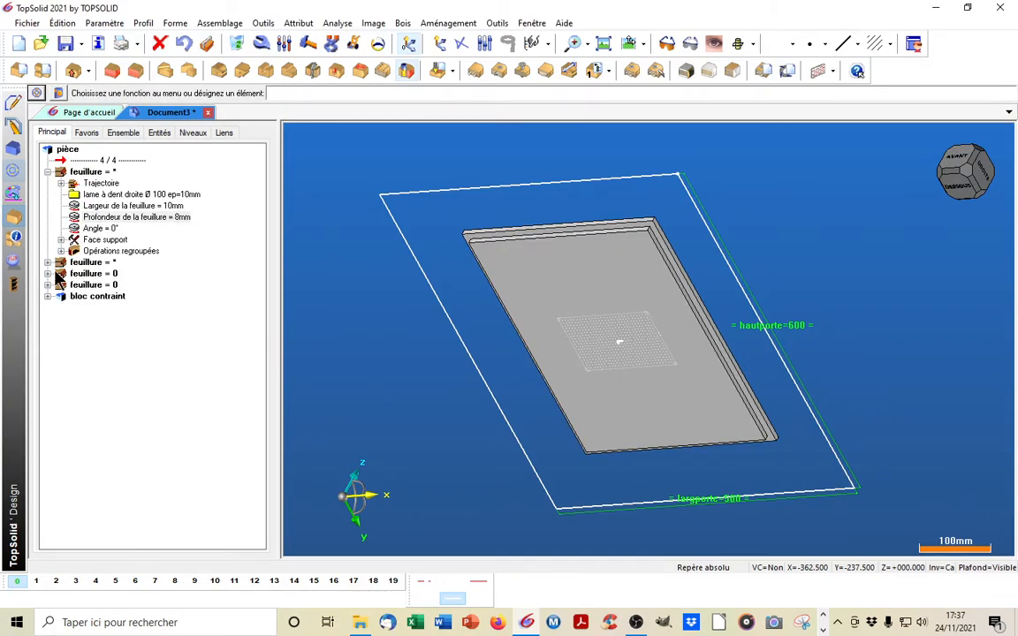
left_click(47, 263)
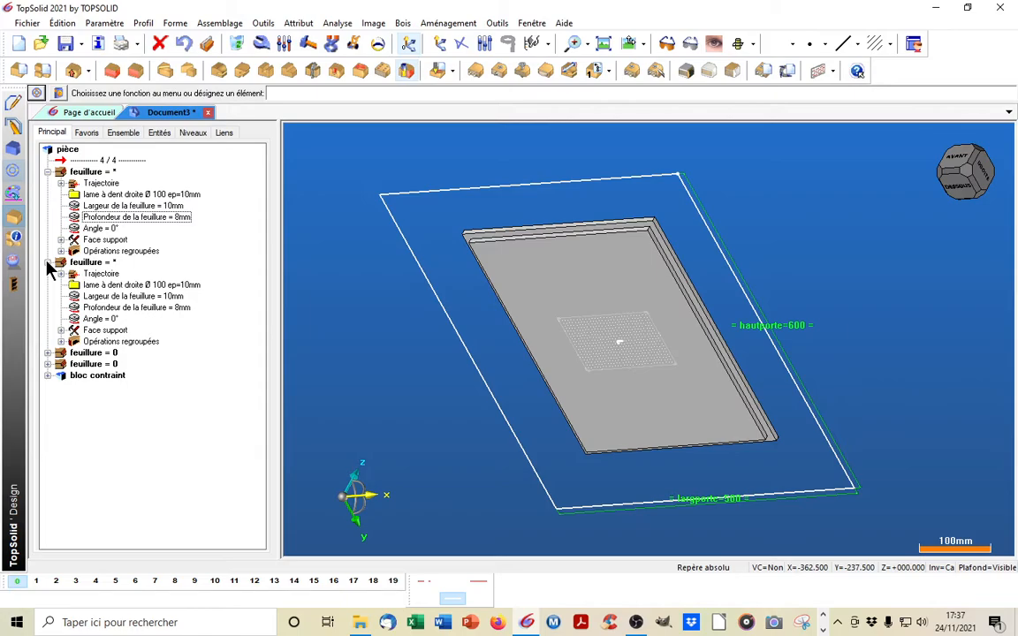
Inspect the panel's rabbeted corner, show level 1 again and examine how the panel fits into the frame members' grooves
middle_click_drag(896, 275, 736, 278)
scroll(588, 287, "up", 5)
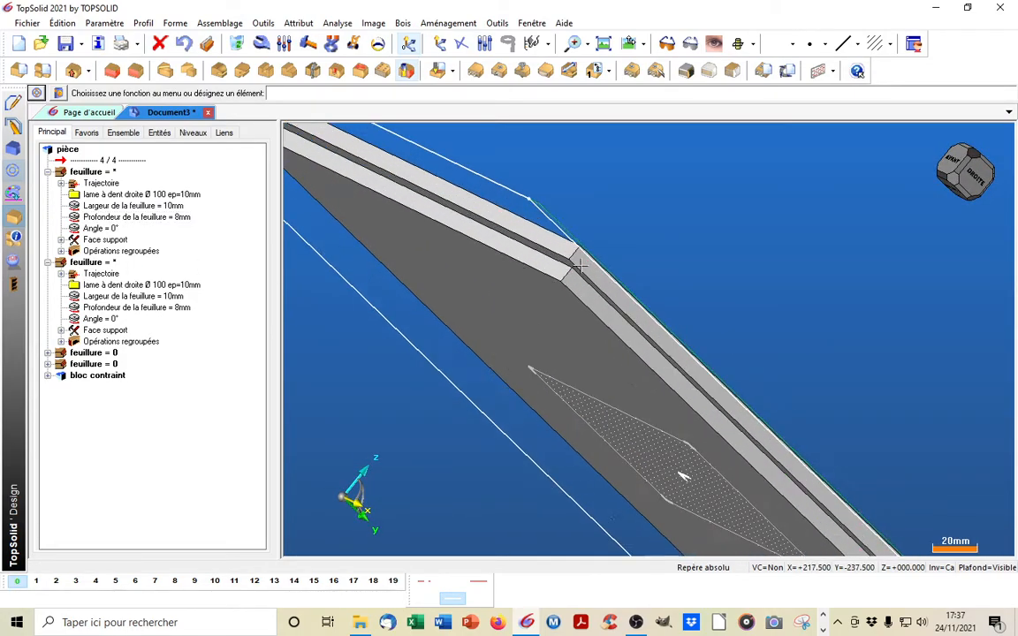
scroll(589, 292, "down", 4)
middle_click_drag(591, 291, 656, 303)
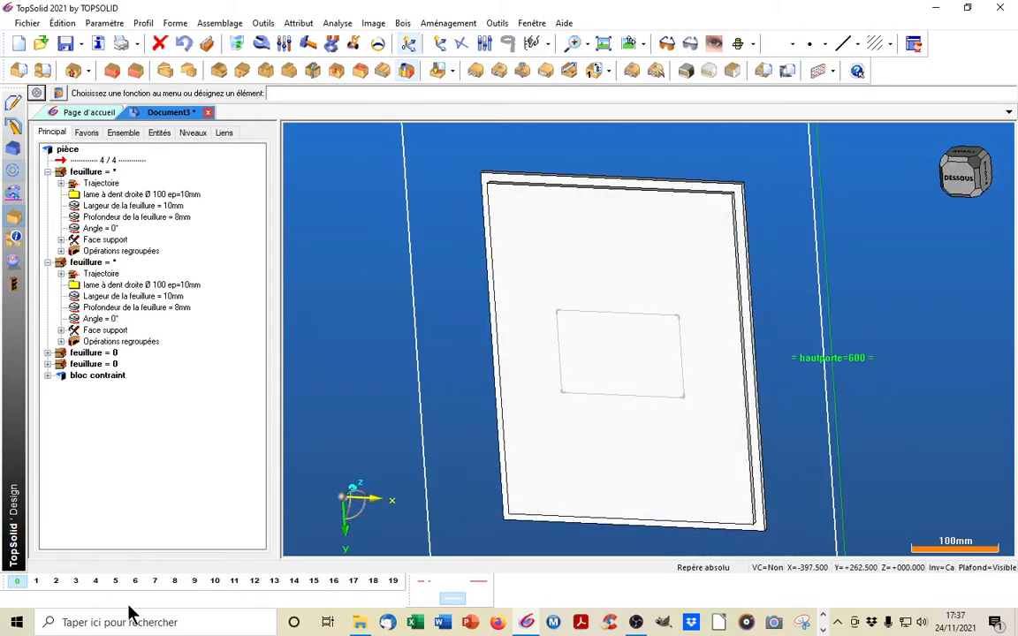
left_click(37, 582)
middle_click_drag(595, 284, 610, 345)
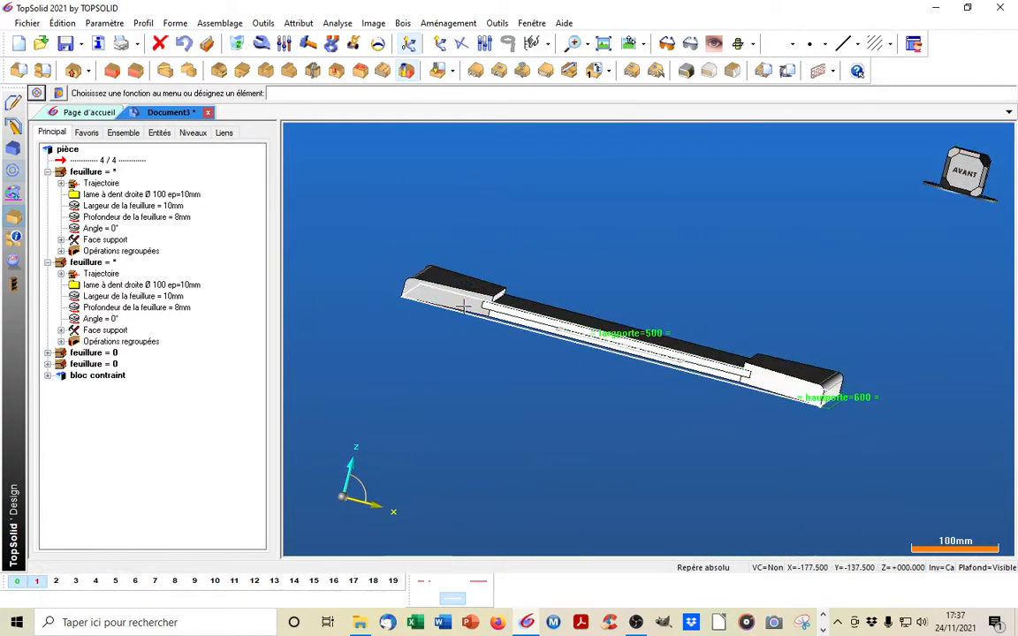
Examine the panel's edge in the frame groove up close and from the underside of the door
scroll(500, 316, "up", 6)
middle_click_drag(500, 316, 574, 389)
scroll(575, 389, "down", 1)
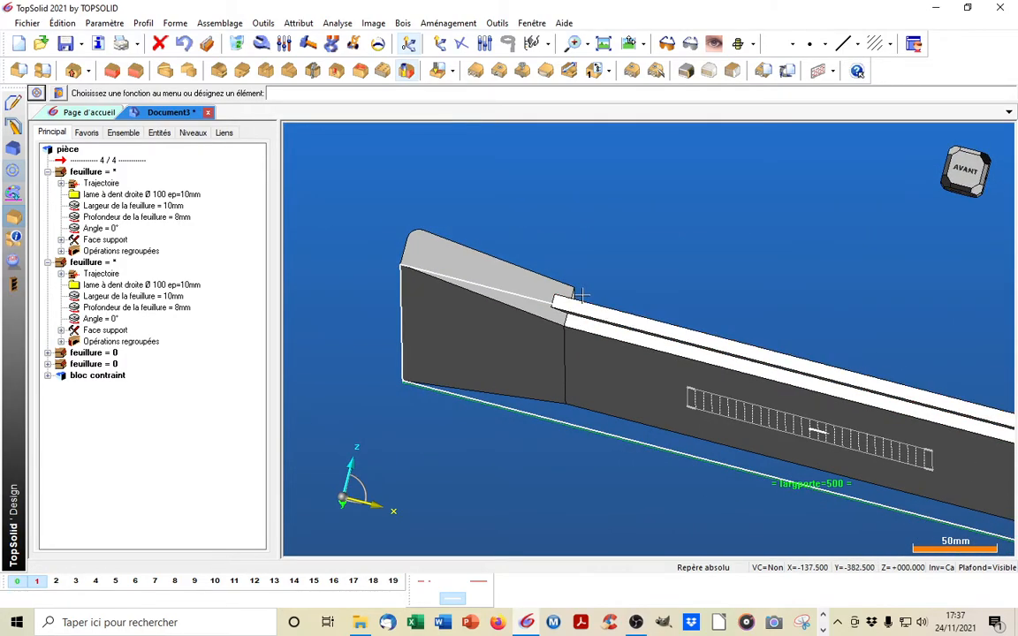
scroll(580, 294, "down", 1)
middle_click_drag(560, 358, 586, 275)
scroll(586, 275, "down", 1)
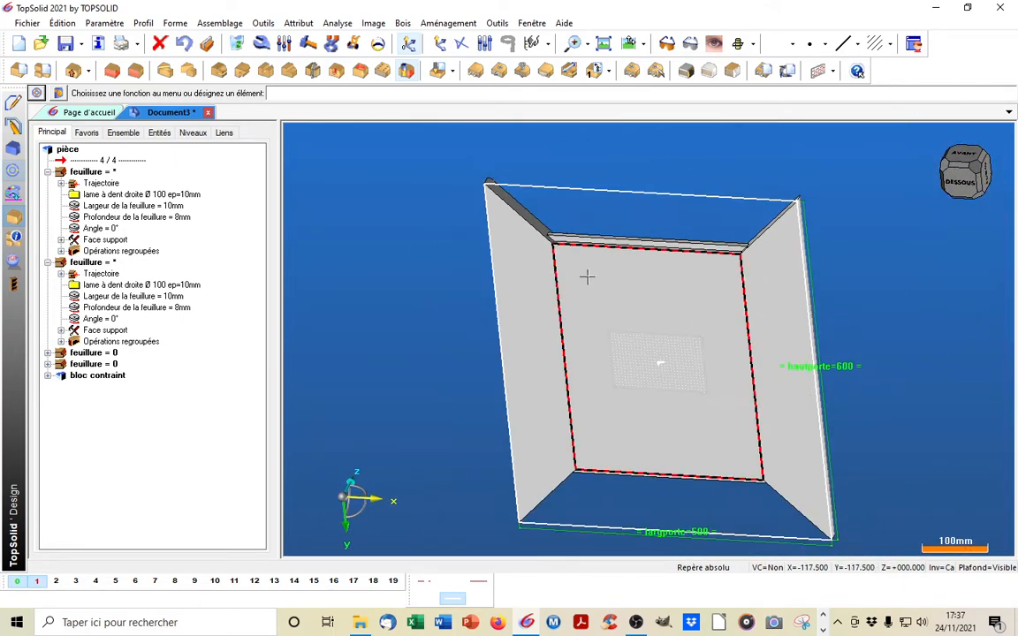
left_click(260, 45)
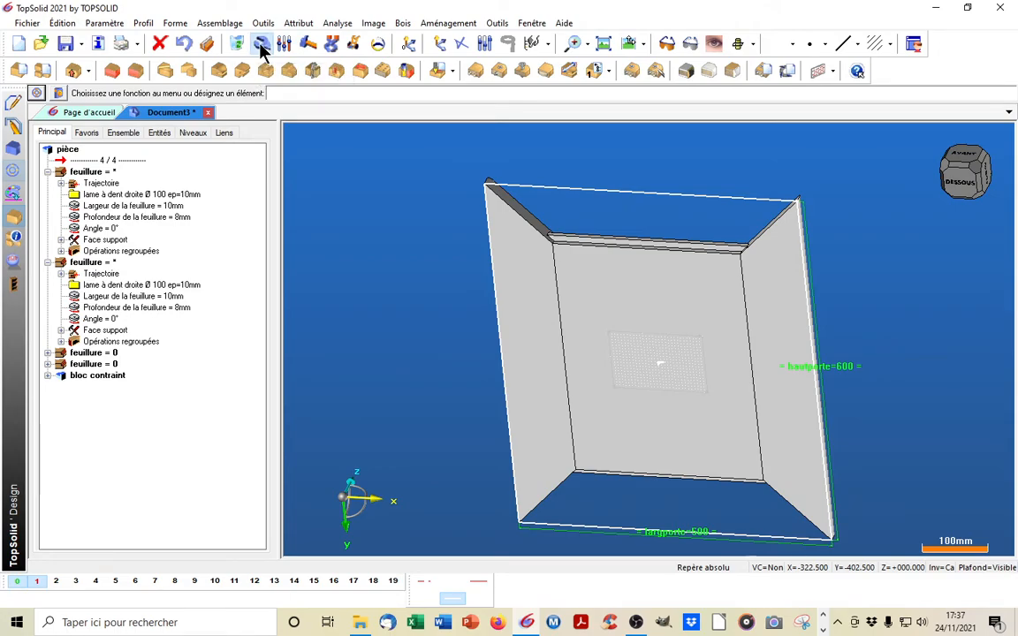
left_click(645, 325)
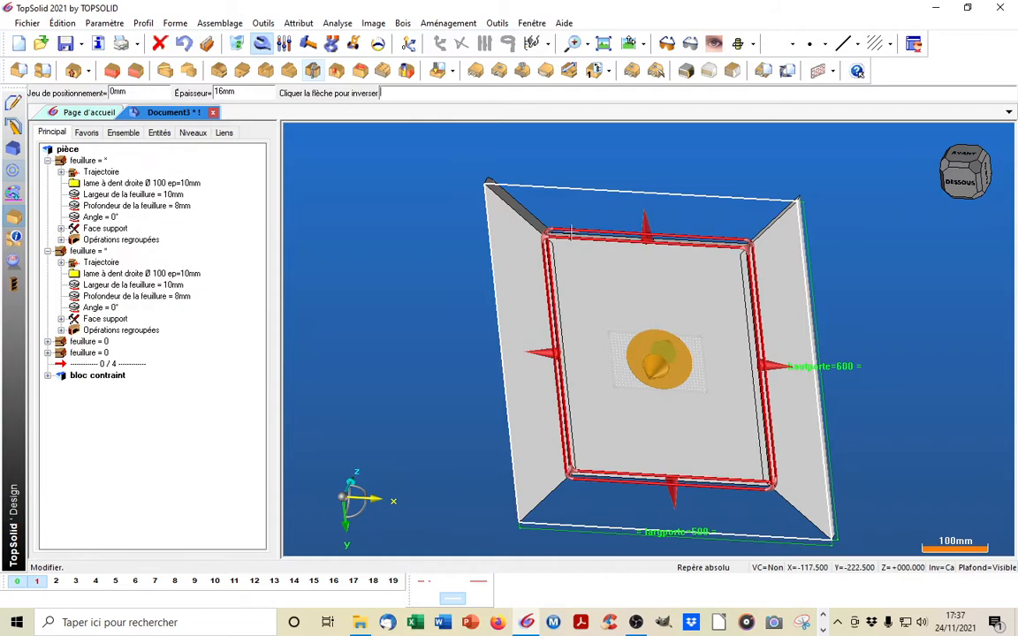
scroll(572, 232, "up", 3)
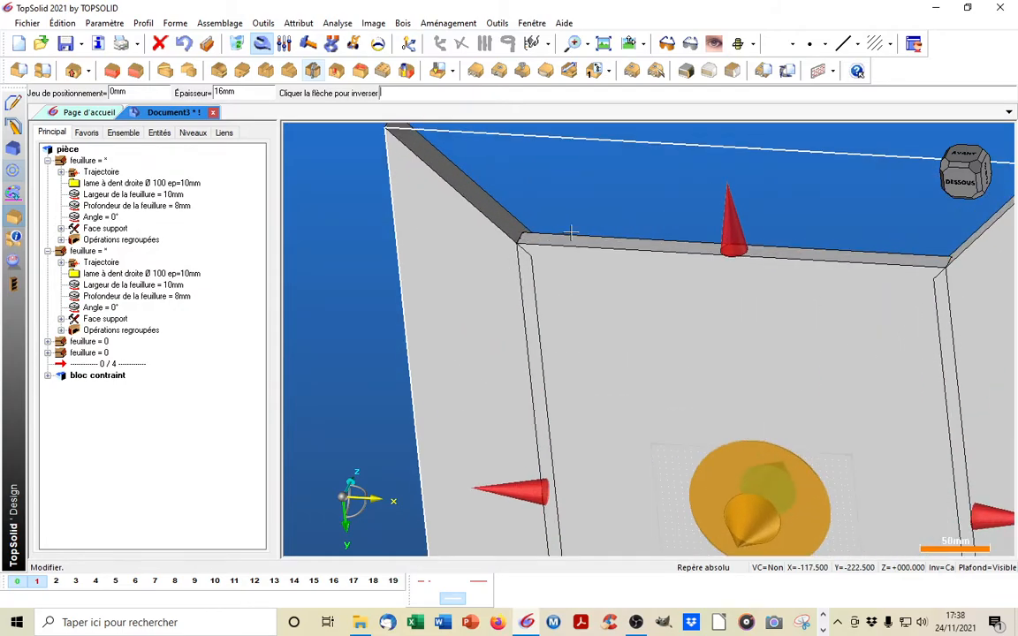
middle_click_drag(572, 232, 570, 295)
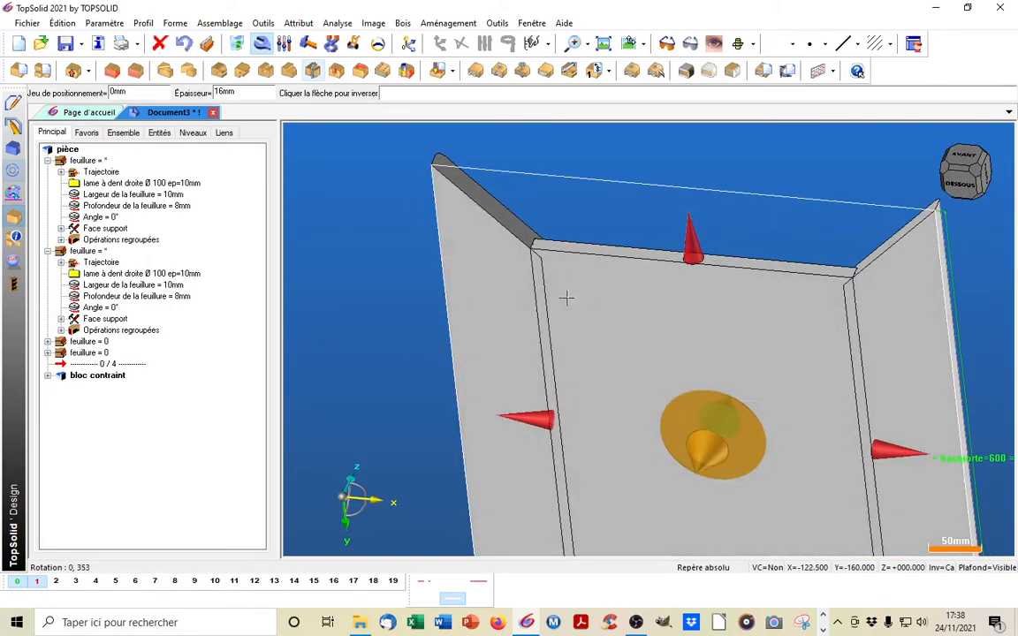
left_click(528, 417)
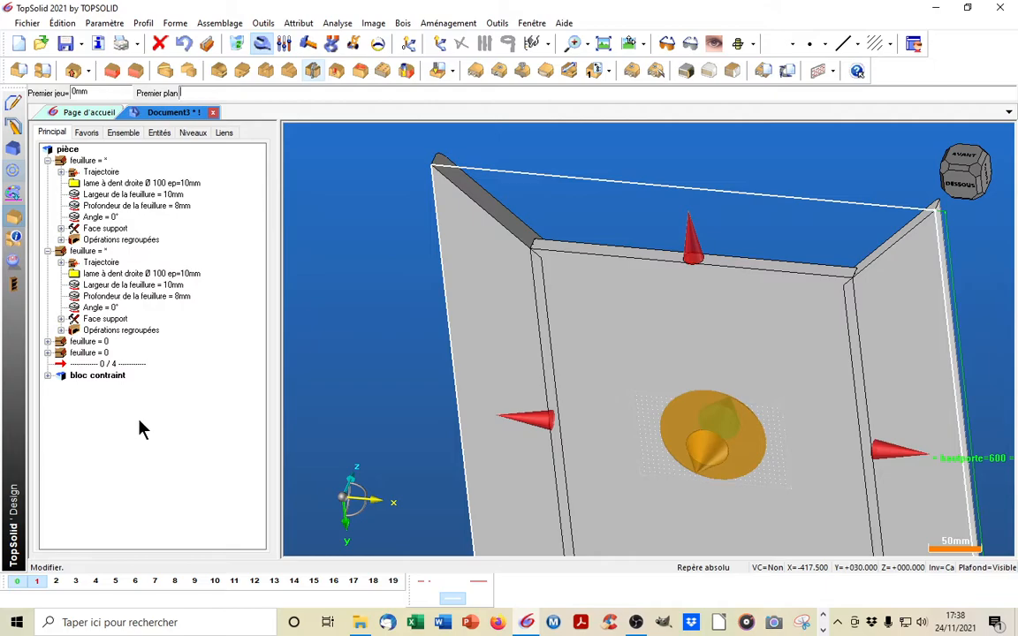
double_click(91, 93)
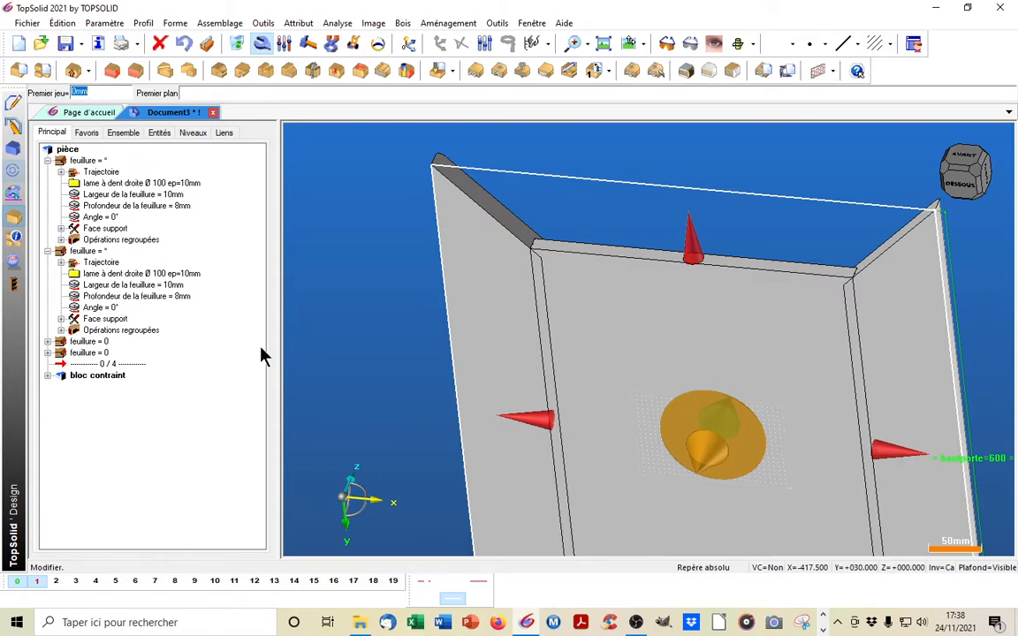
Open the panel's construction tree for editing and expand its constrained block (bloc contraint) parameters
right_click(163, 424)
left_click(195, 426)
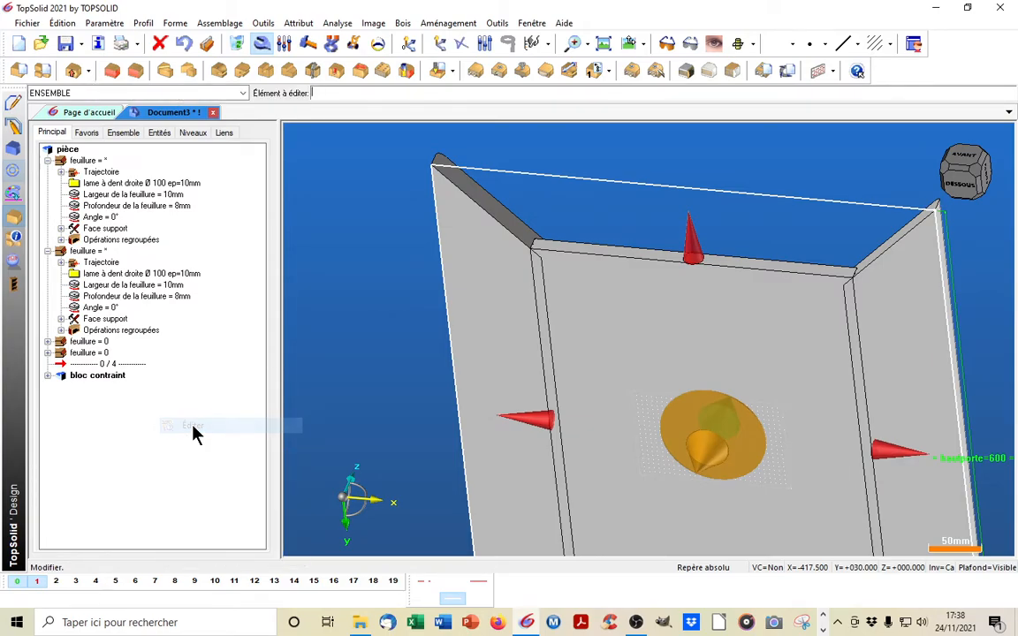
right_click(161, 424)
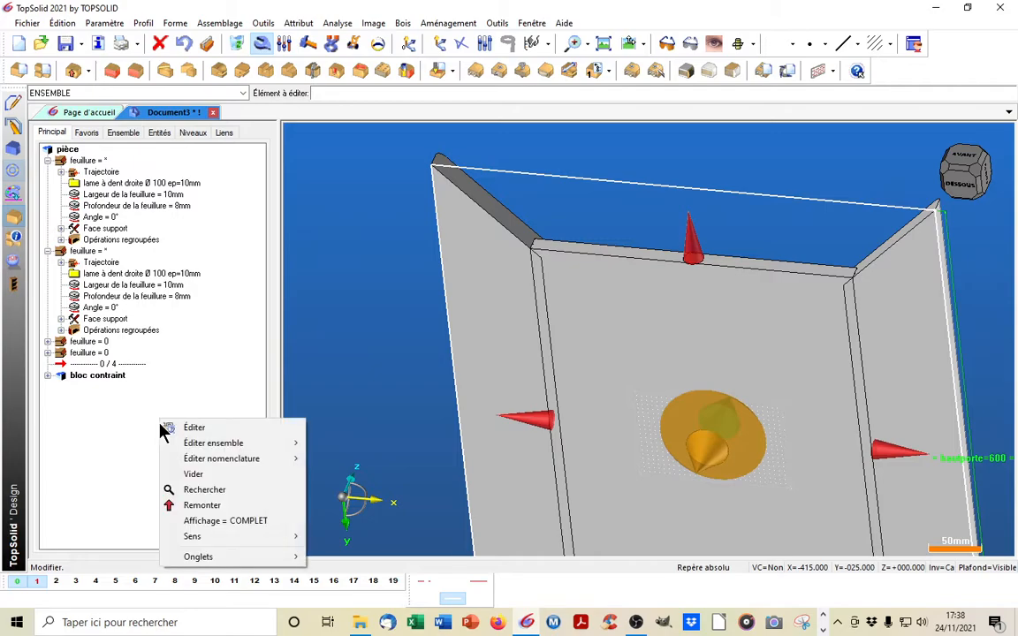
left_click(195, 427)
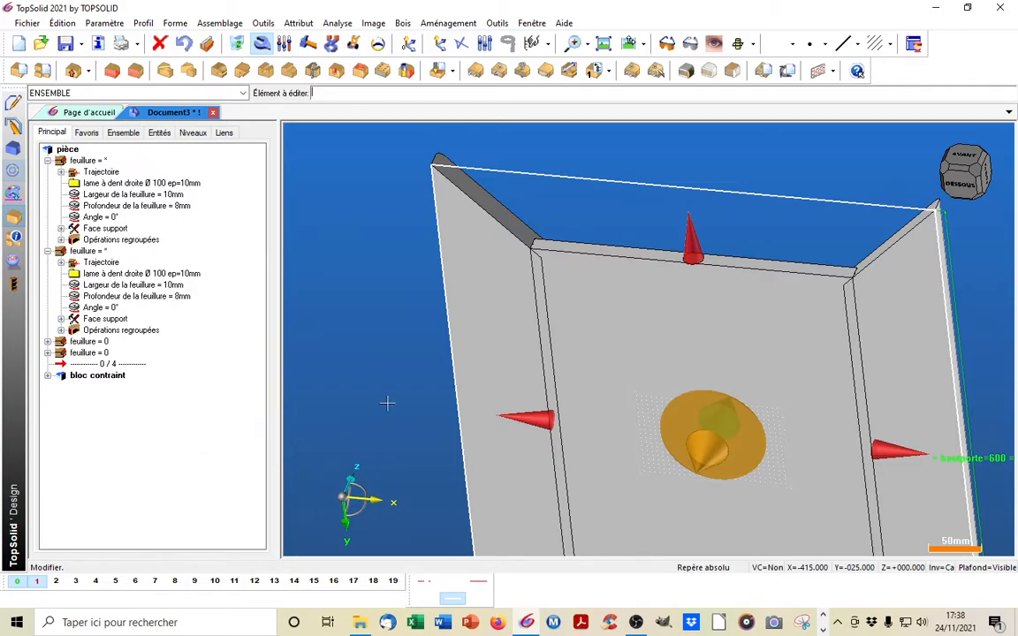
left_click(652, 343)
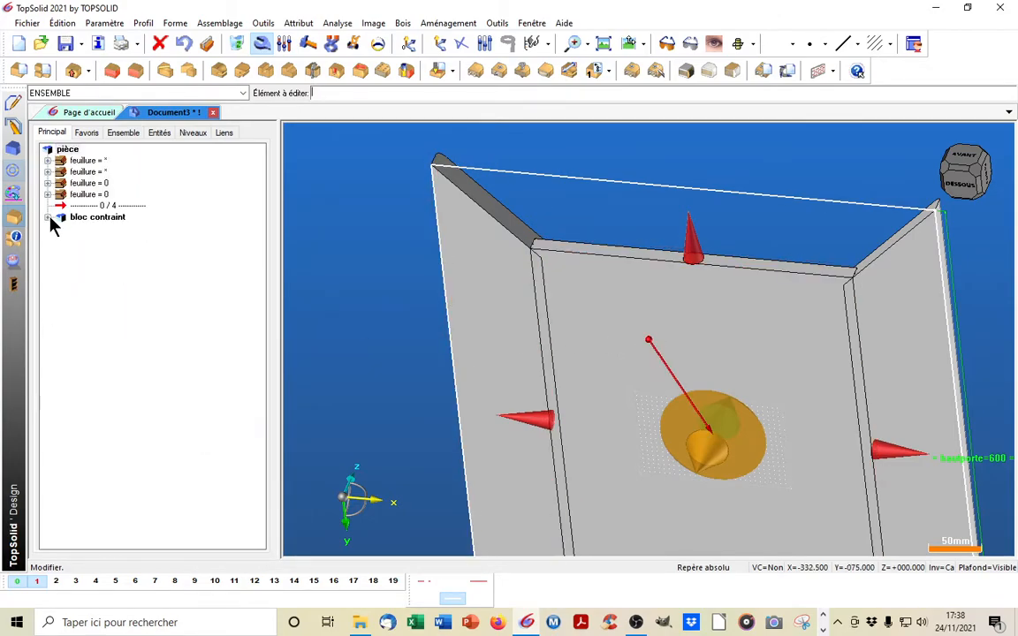
left_click(47, 218)
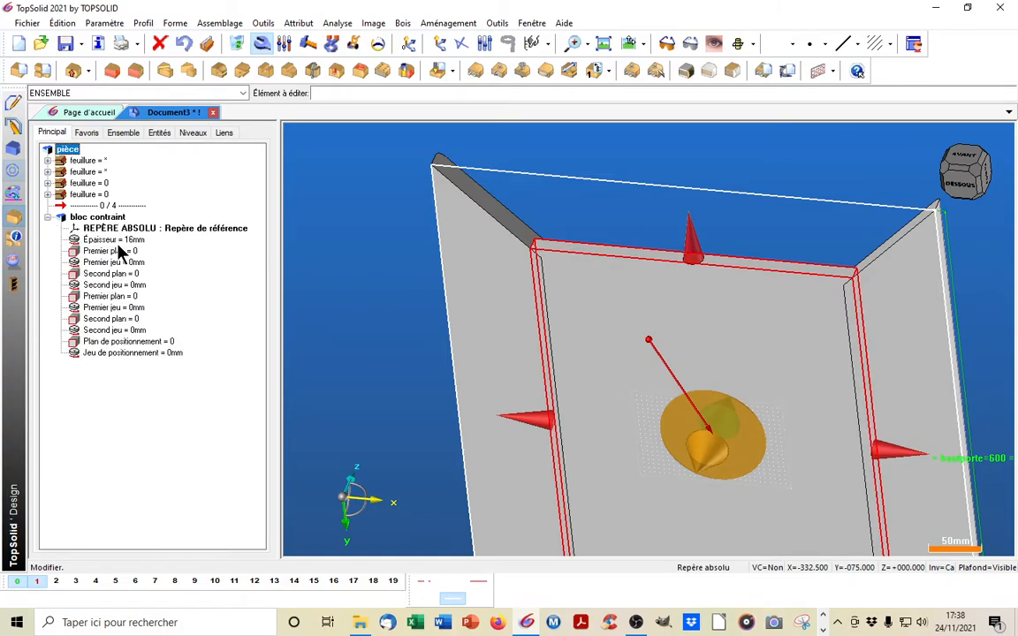
Set the first and second clearances (jeu) of the constrained block's first plane pair to 0.5 mm each
left_click(112, 252)
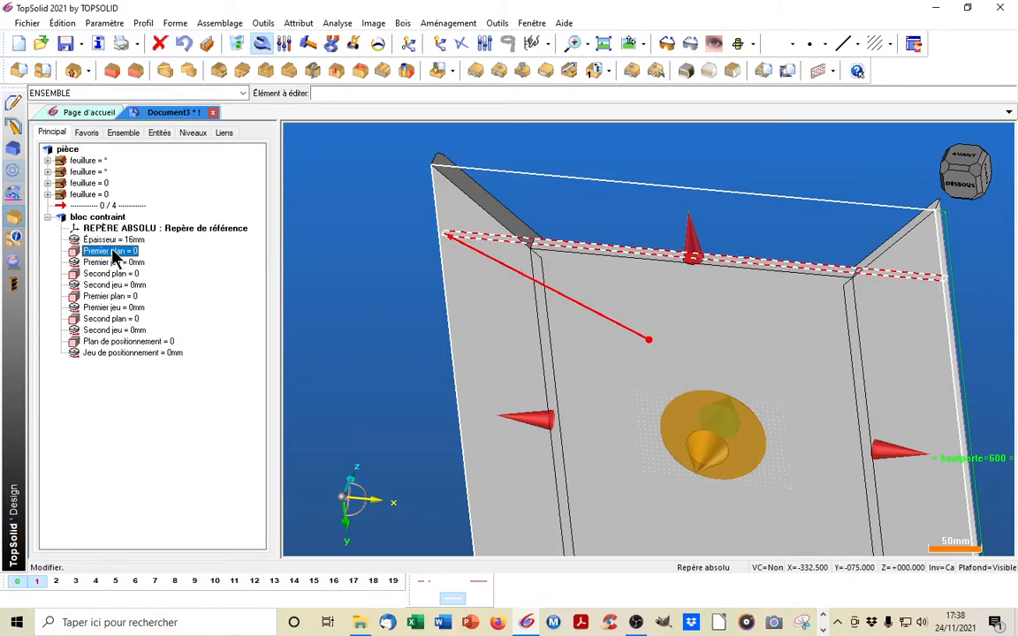
left_click(114, 262)
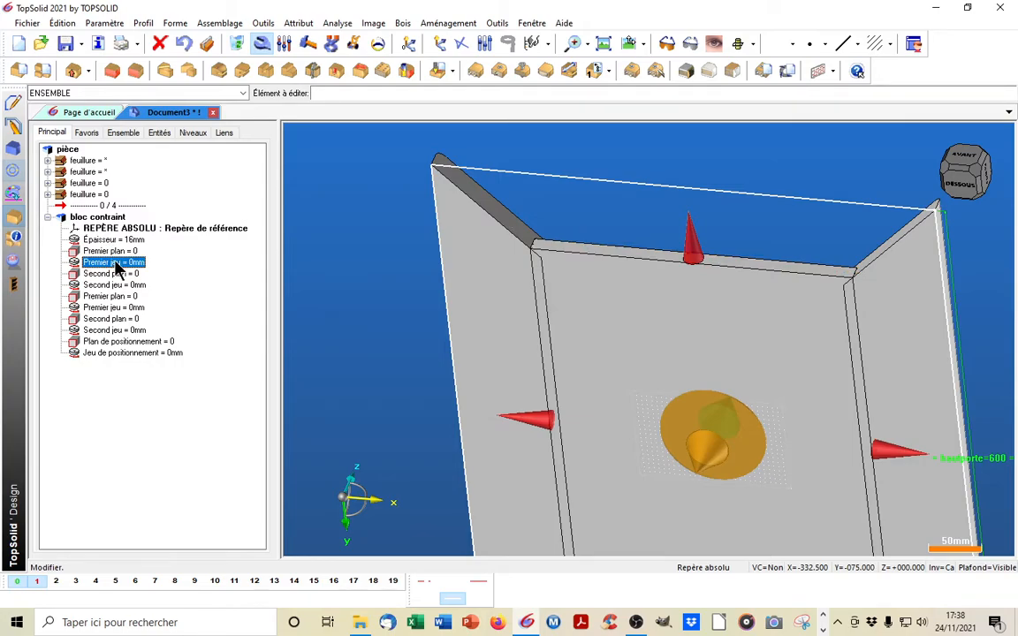
double_click(115, 263)
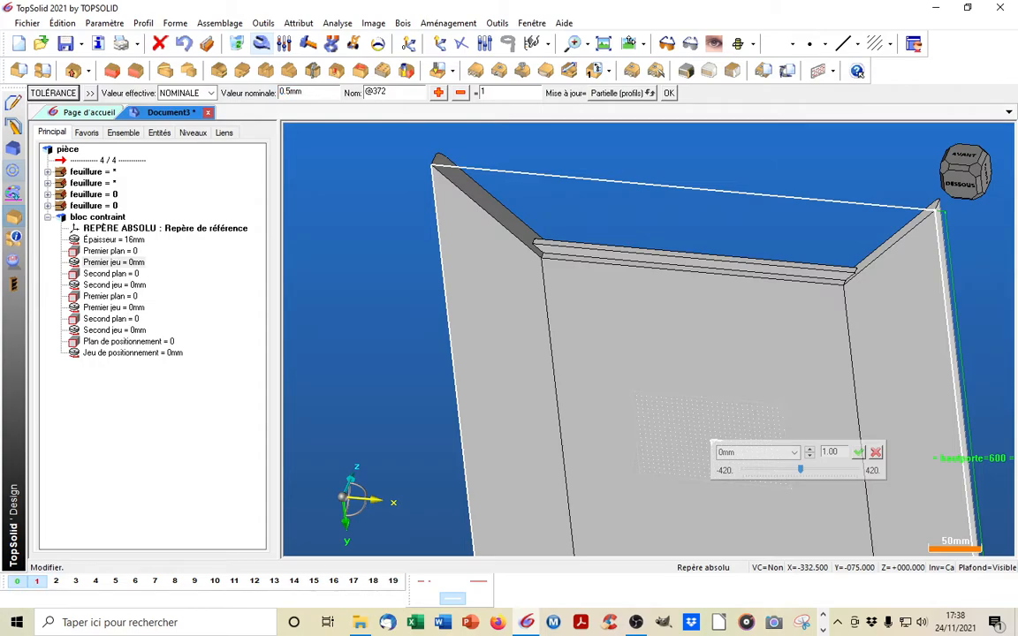
key("Return")
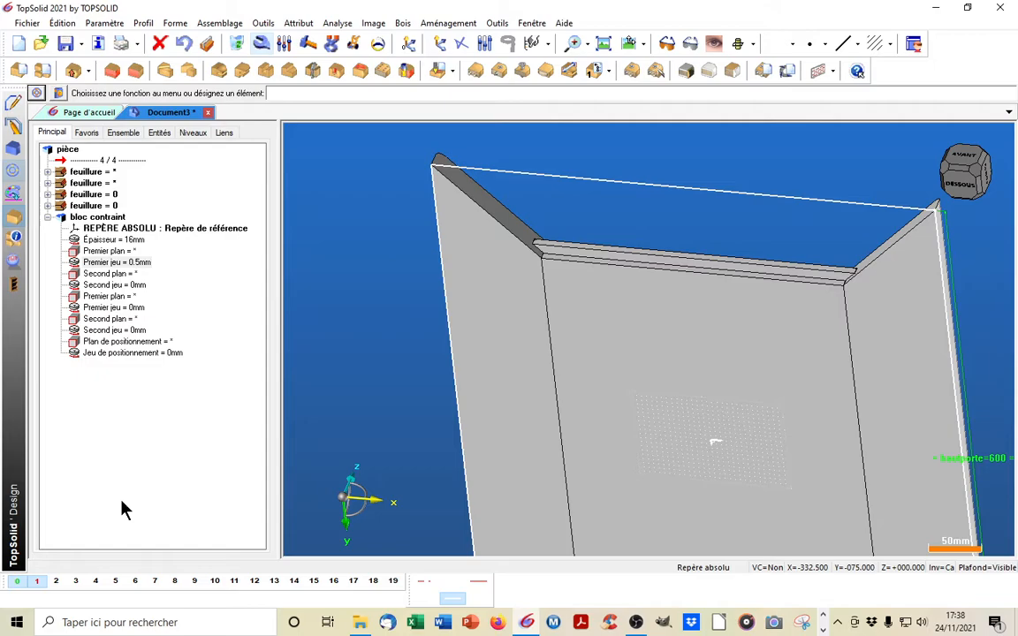
double_click(133, 286)
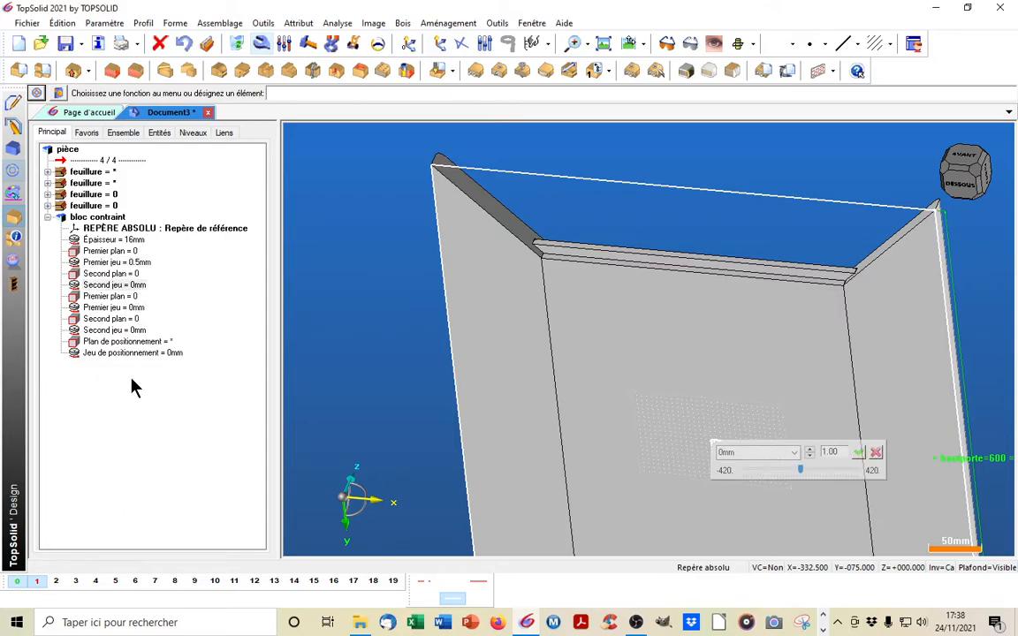
type(".5")
key("Return")
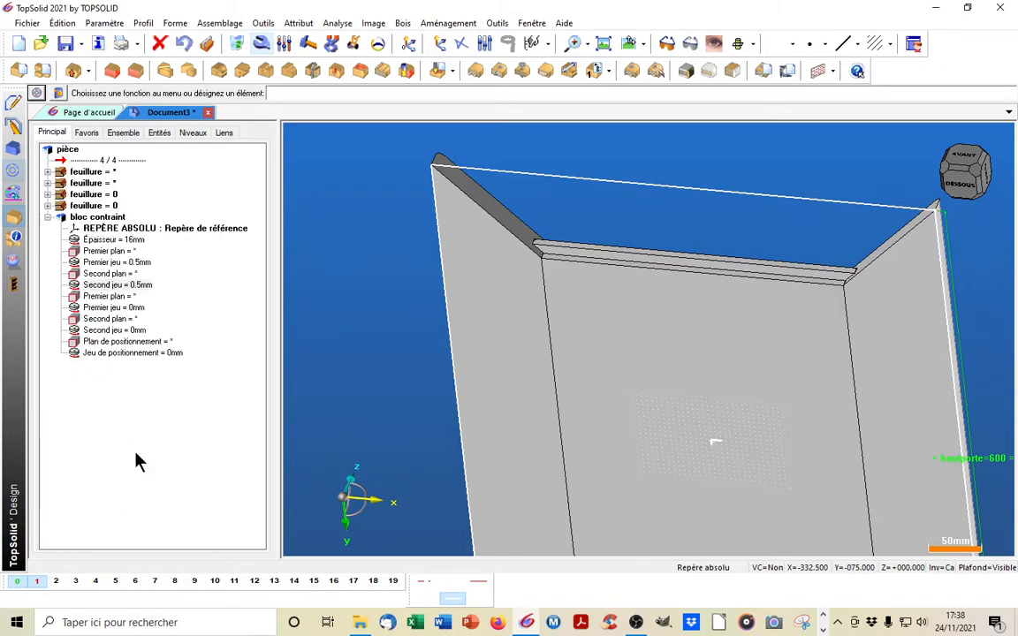
Set the first and second clearances (jeu) of the block's other plane pair to 0.5 mm each
double_click(130, 306)
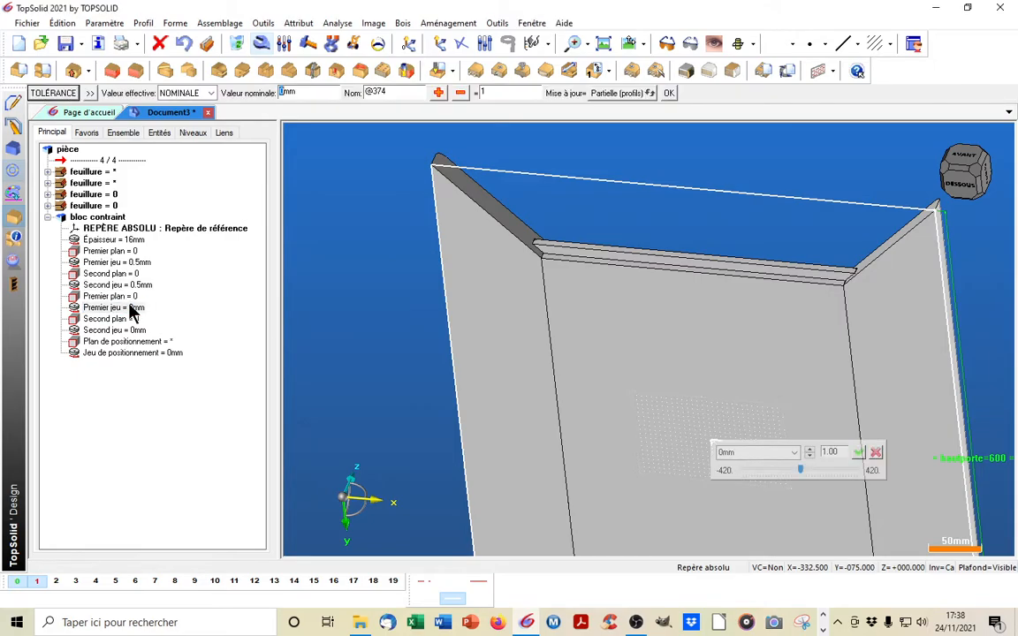
type(".5")
key("Return")
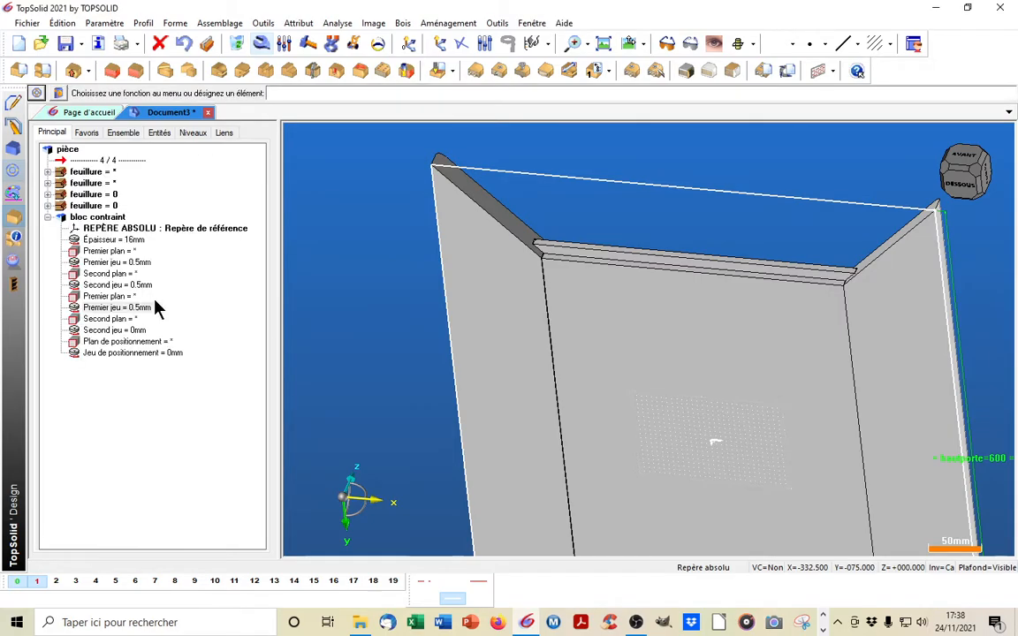
double_click(133, 331)
key("Return")
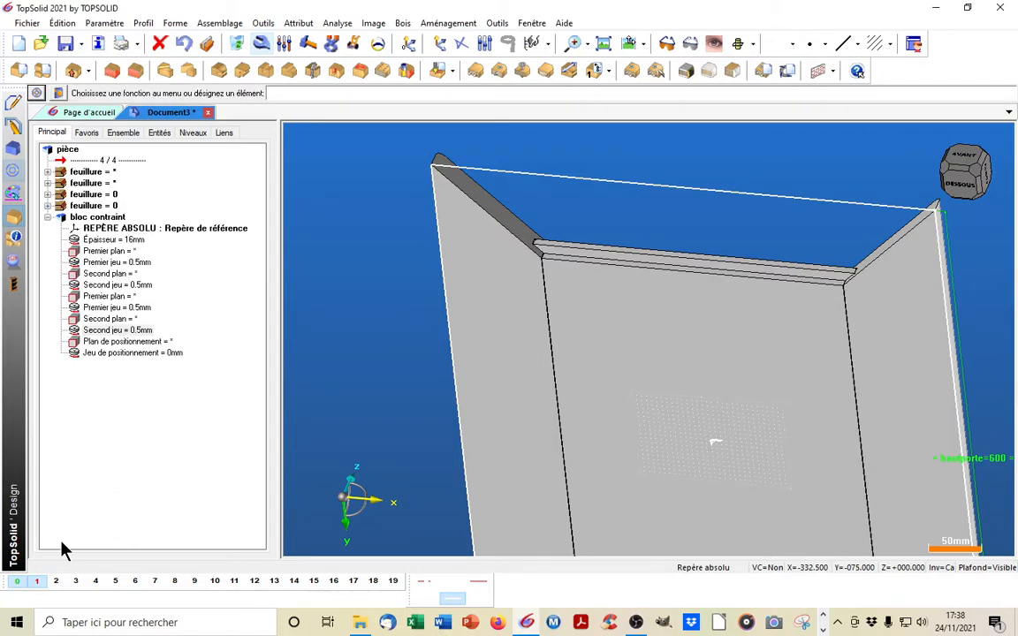
Set the first rabbet's width to 9.5 mm and check the second rabbet's parameters
scroll(543, 265, "up", 5)
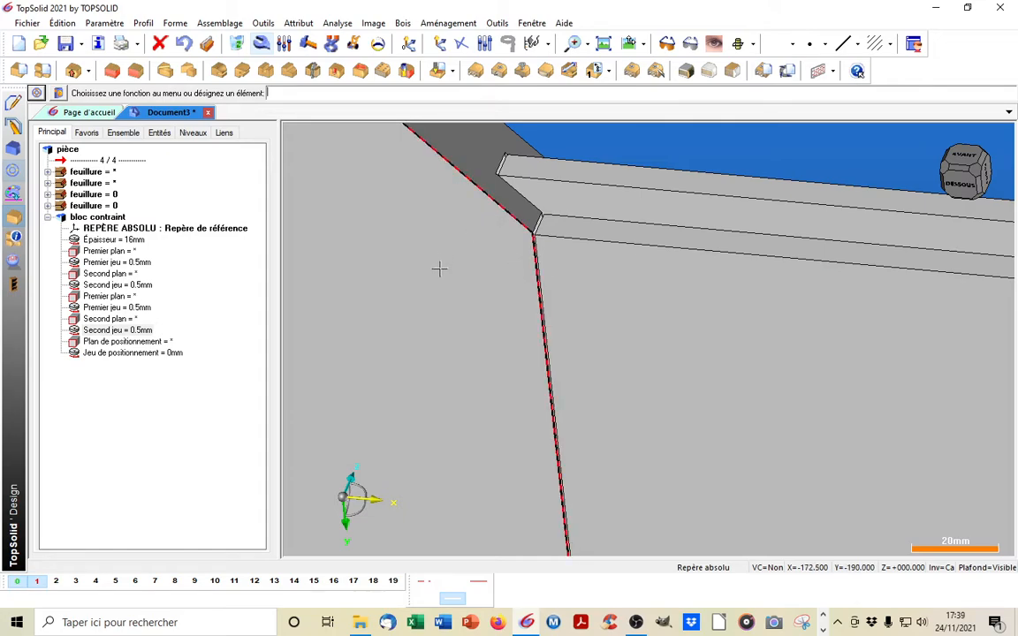
scroll(558, 331, "down", 1)
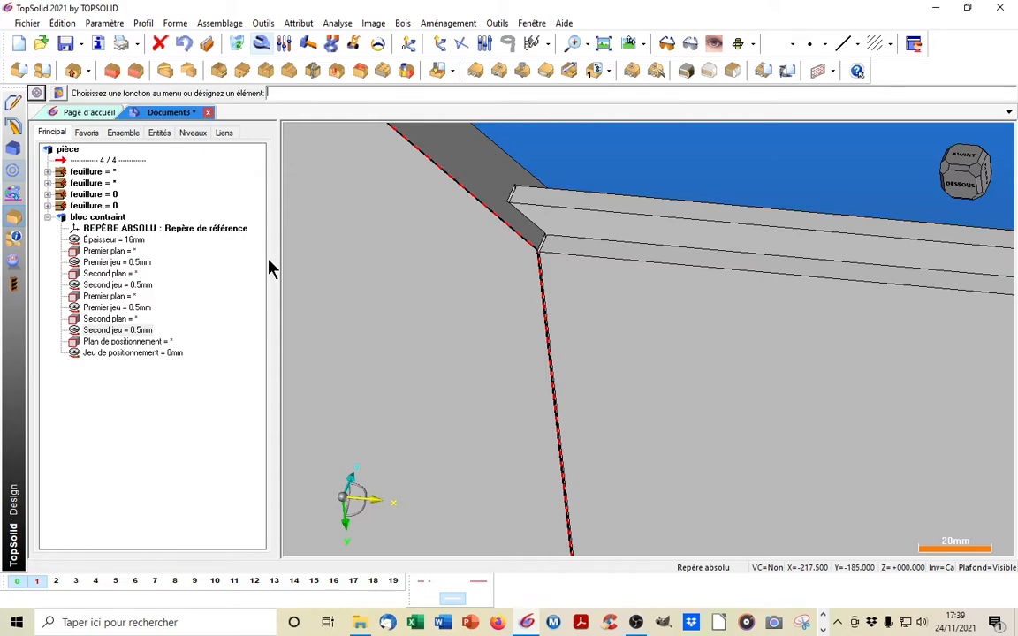
left_click(47, 172)
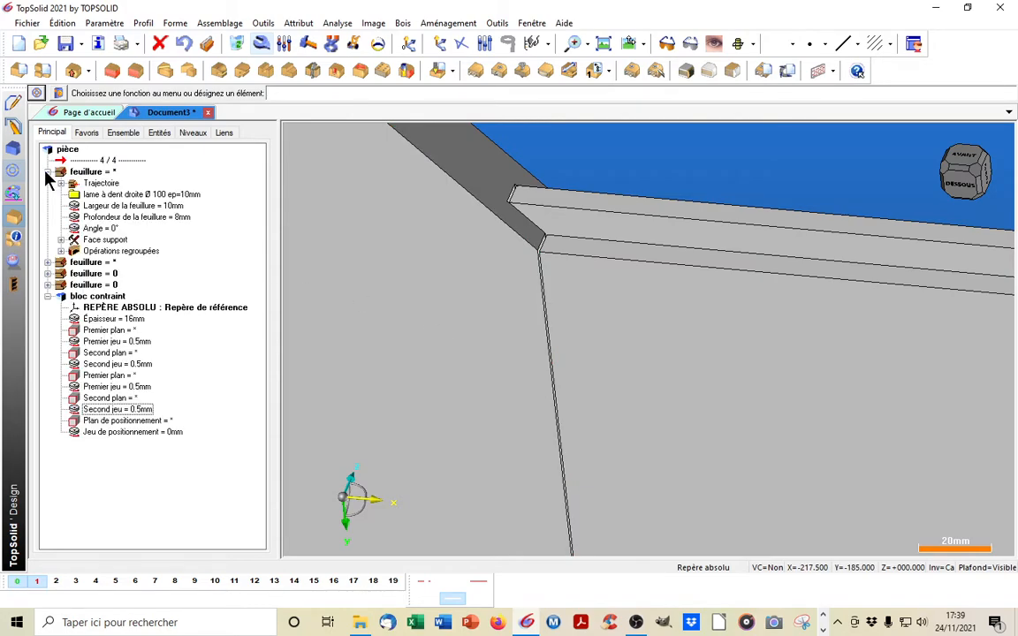
left_click(146, 206)
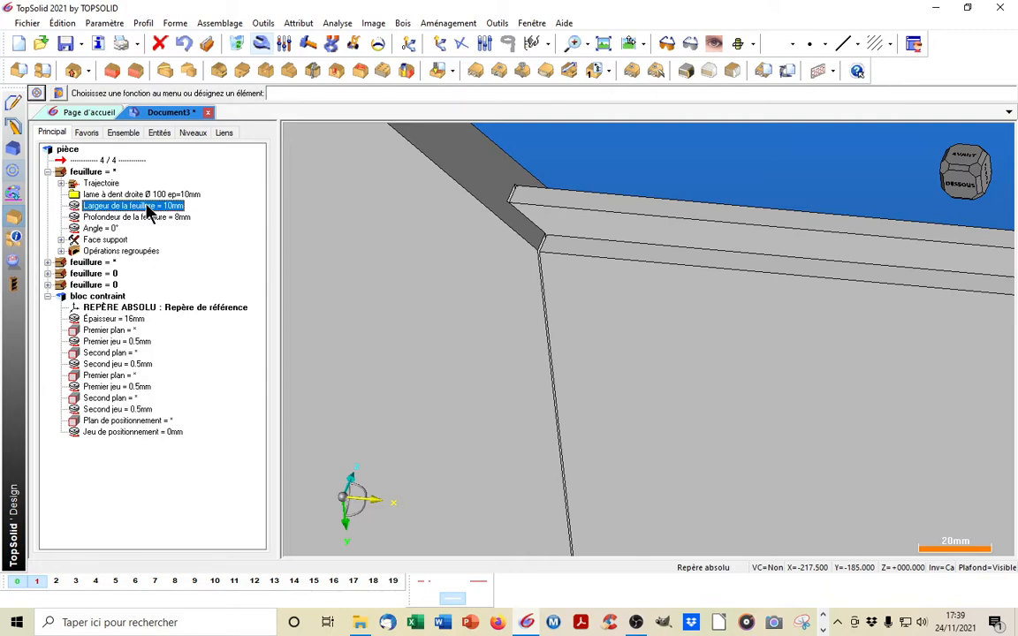
double_click(146, 206)
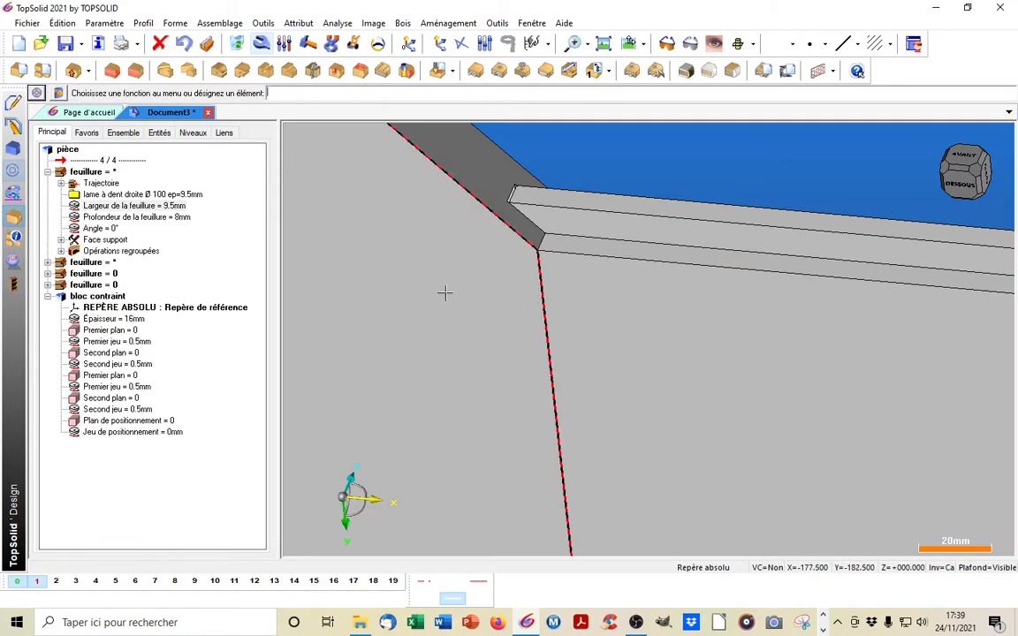
scroll(457, 212, "down", 4)
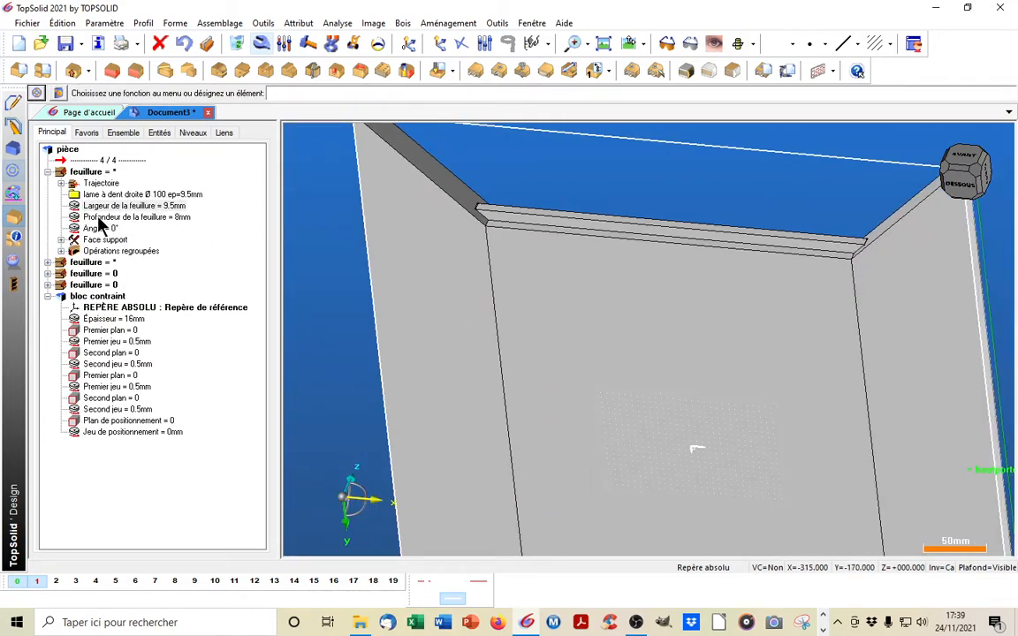
left_click(48, 263)
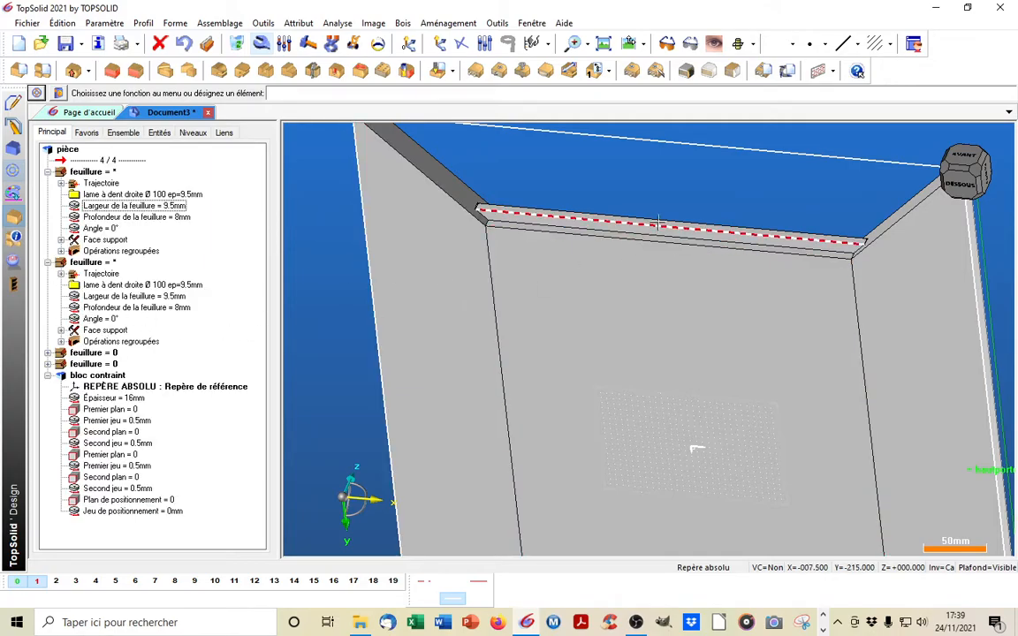
Show level 2 again and inspect the complete door with its panel from the other side
scroll(658, 218, "down", 3)
left_click(53, 581)
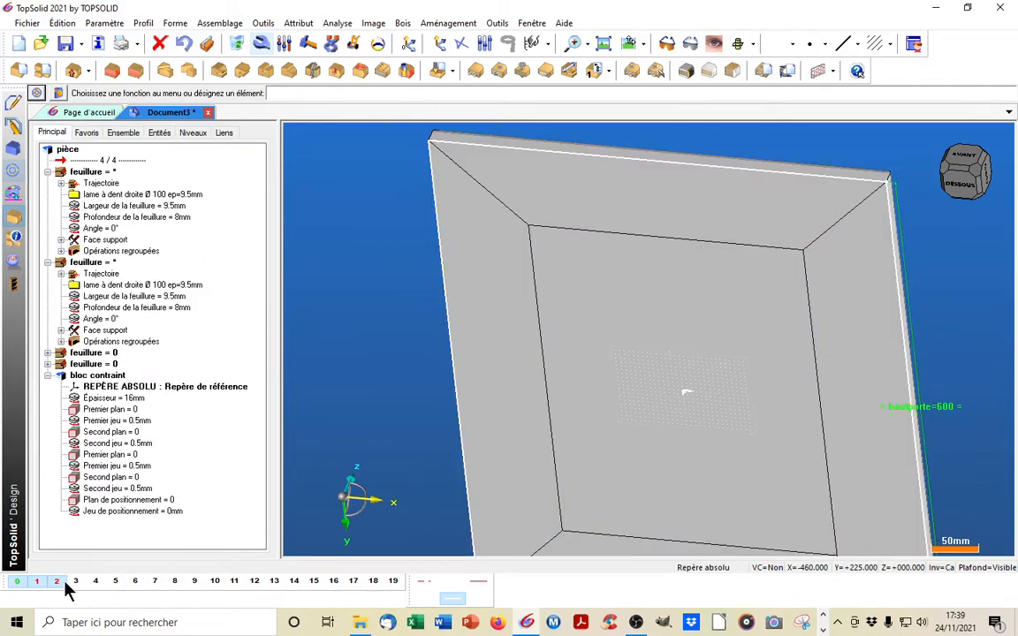
scroll(813, 251, "down", 3)
middle_click_drag(818, 370, 573, 425)
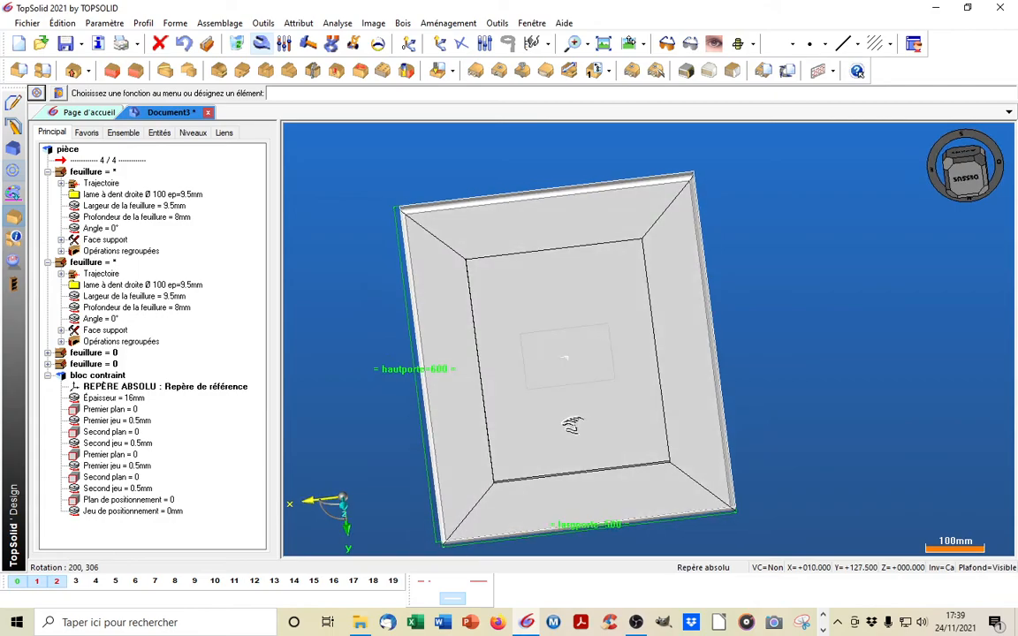
middle_click_drag(613, 380, 648, 404)
scroll(648, 403, "up", 2)
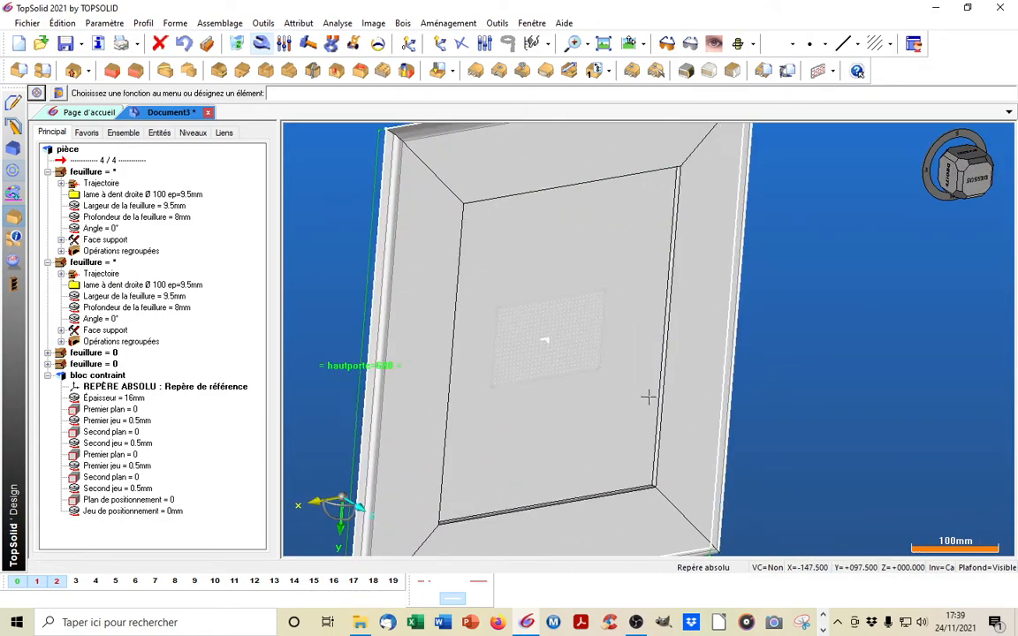
scroll(752, 259, "down", 3)
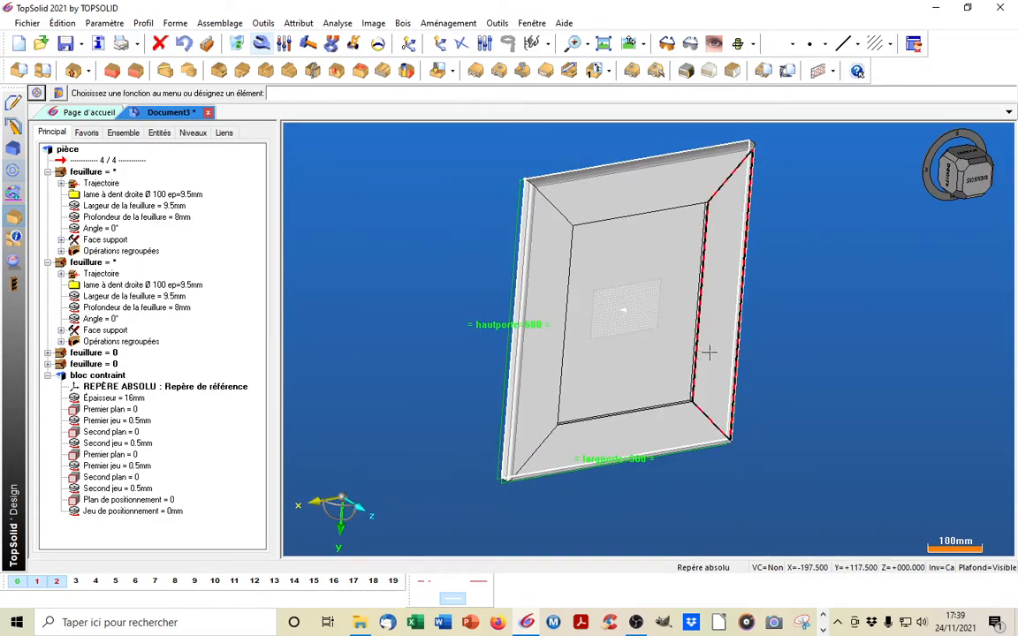